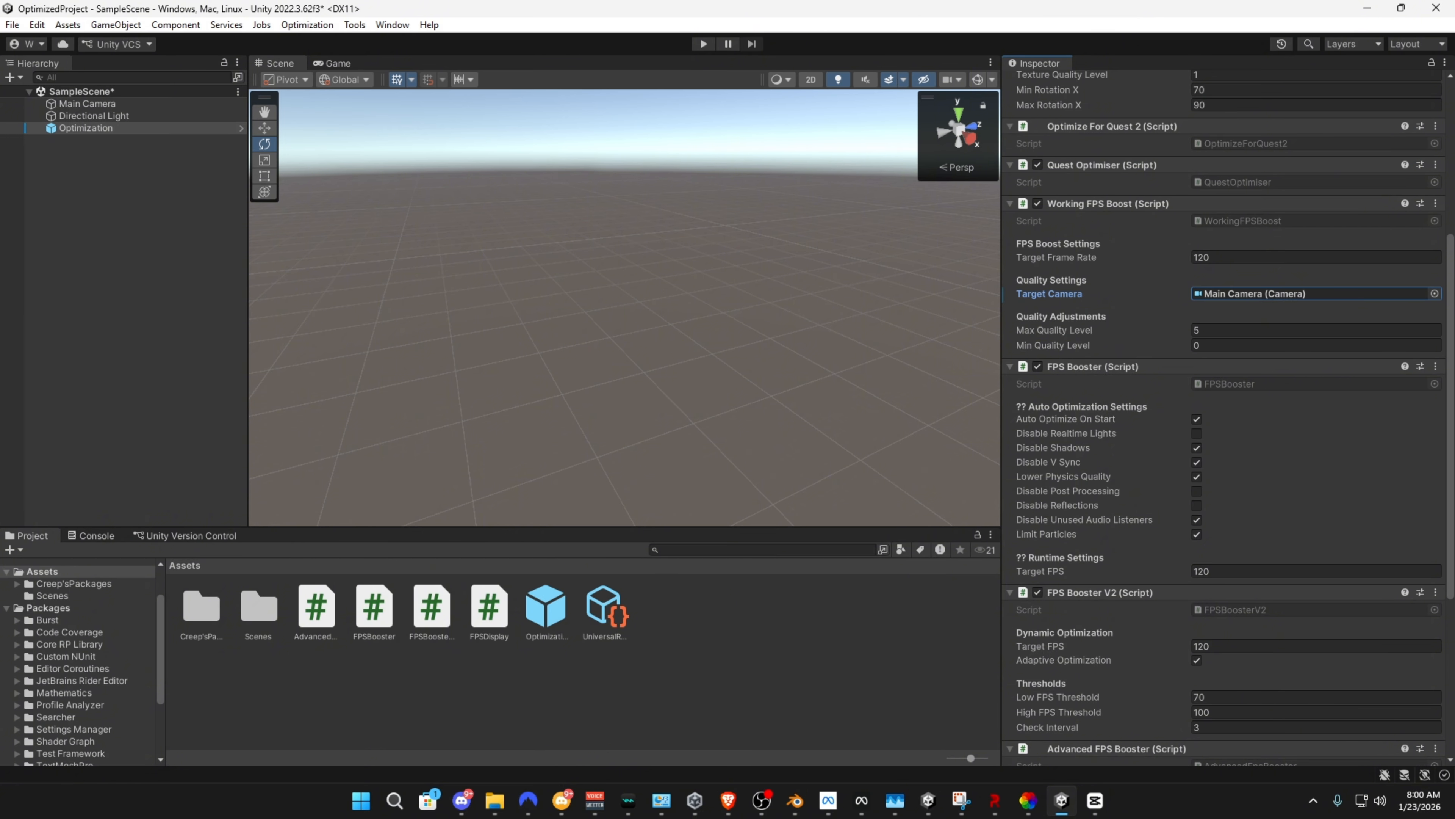
Review the script component settings on the Optimization object
scroll(1226, 418, down, 3)
scroll(1226, 418, down, 4)
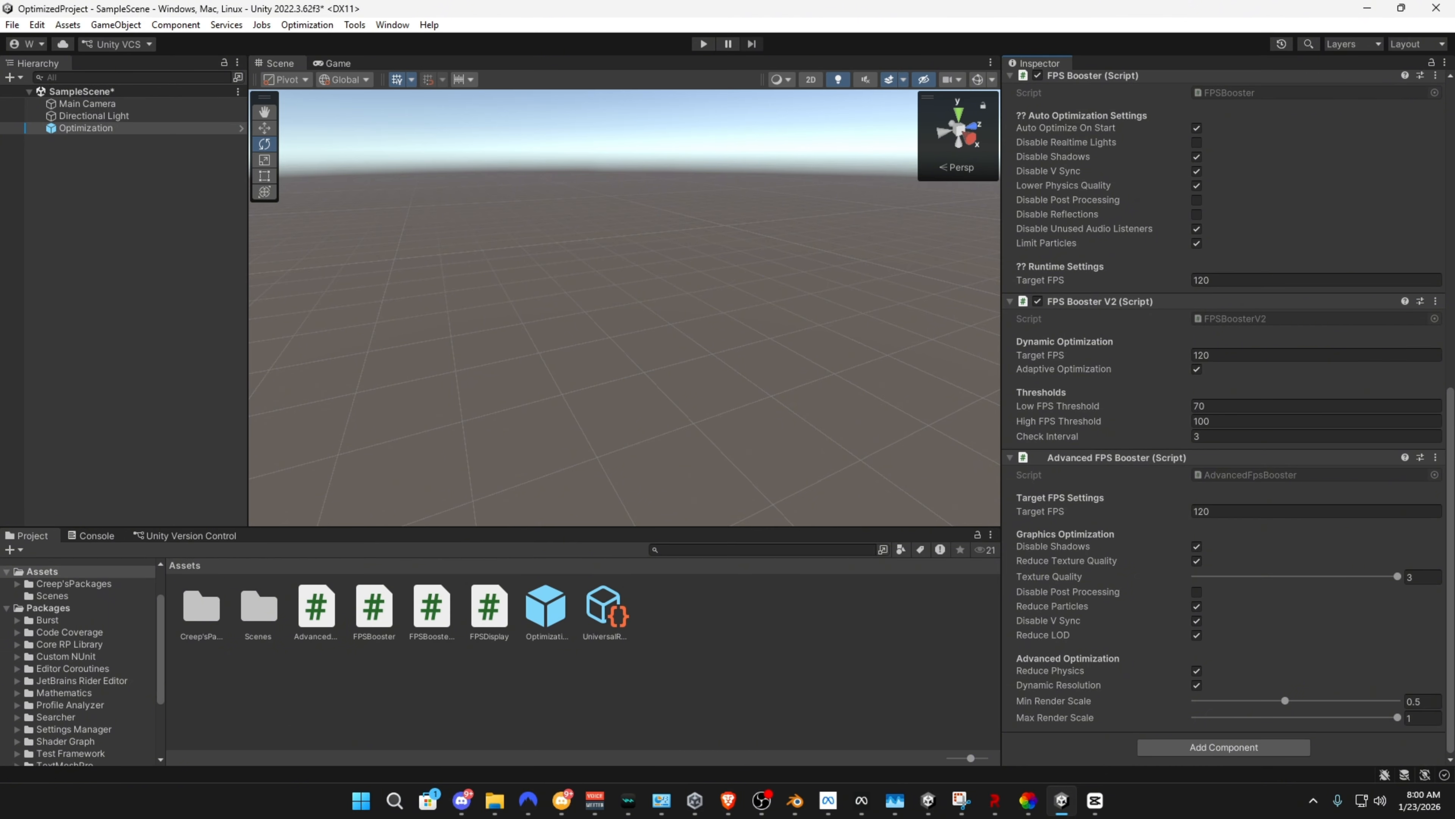
right_drag(745, 413, 797, 351)
scroll(1231, 395, up, 7)
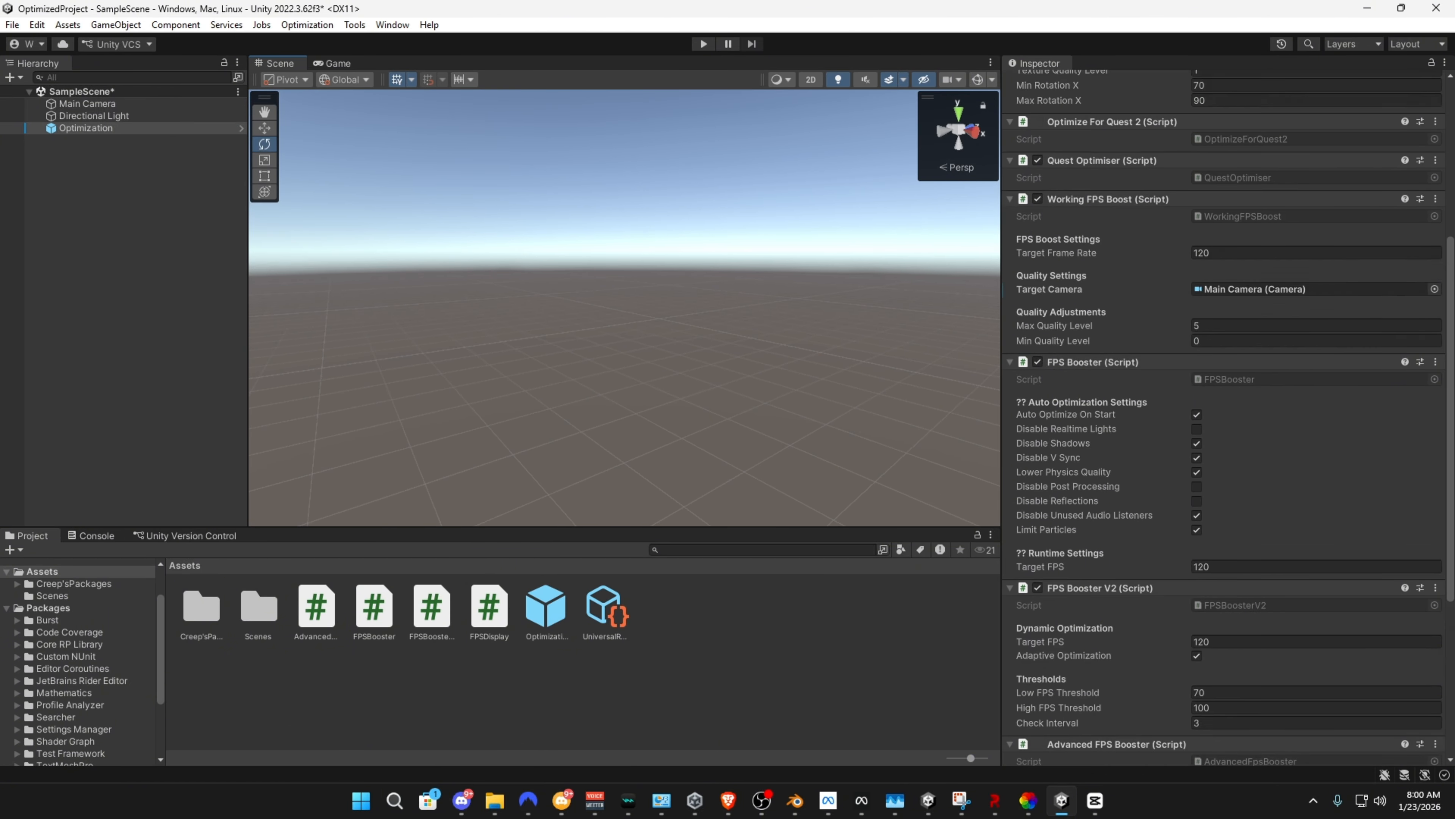
scroll(1232, 396, up, 5)
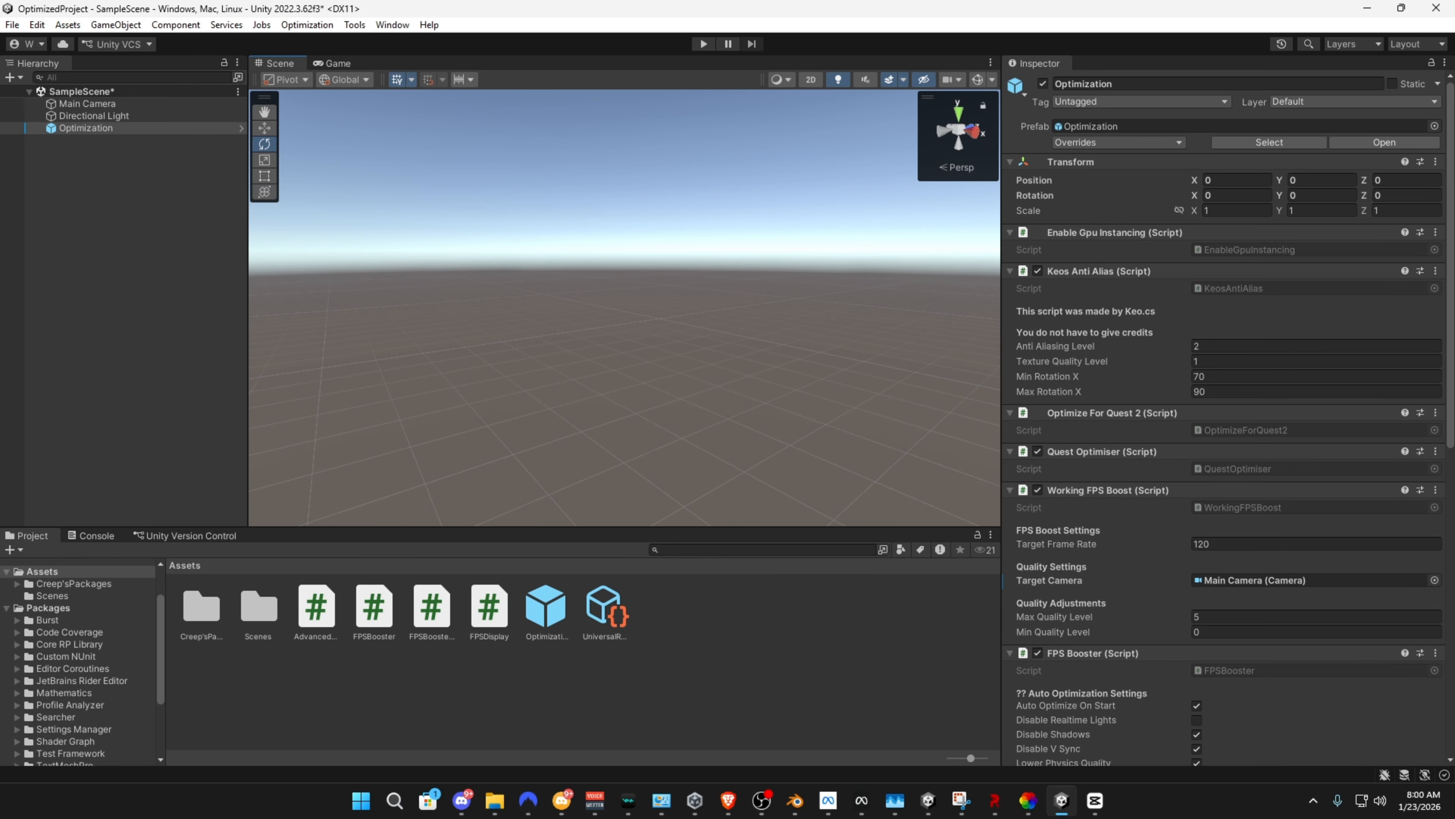
Import the onalake2 FBX model from the Documents folder into the project's Assets
right_click(755, 607)
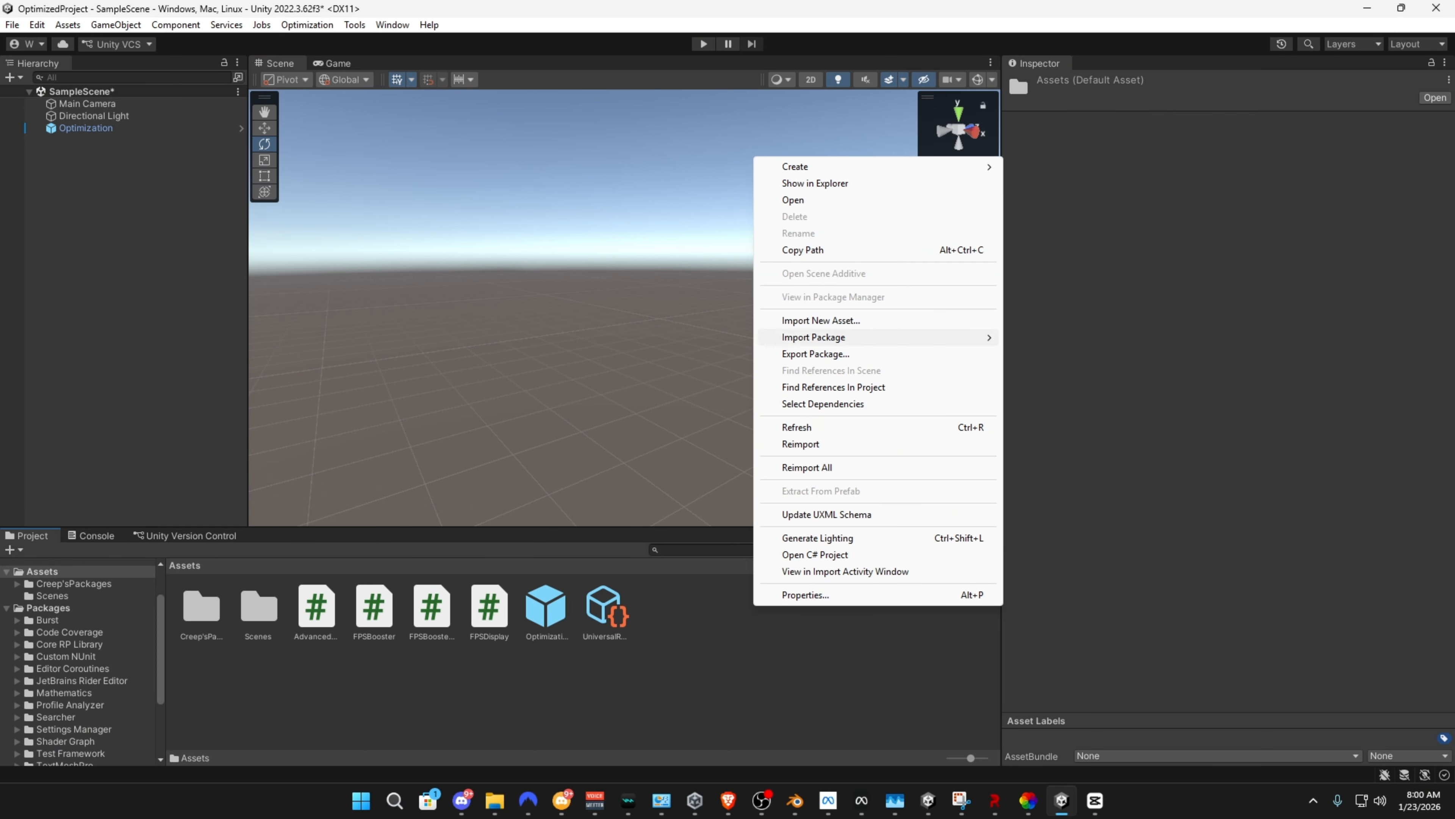
click(820, 321)
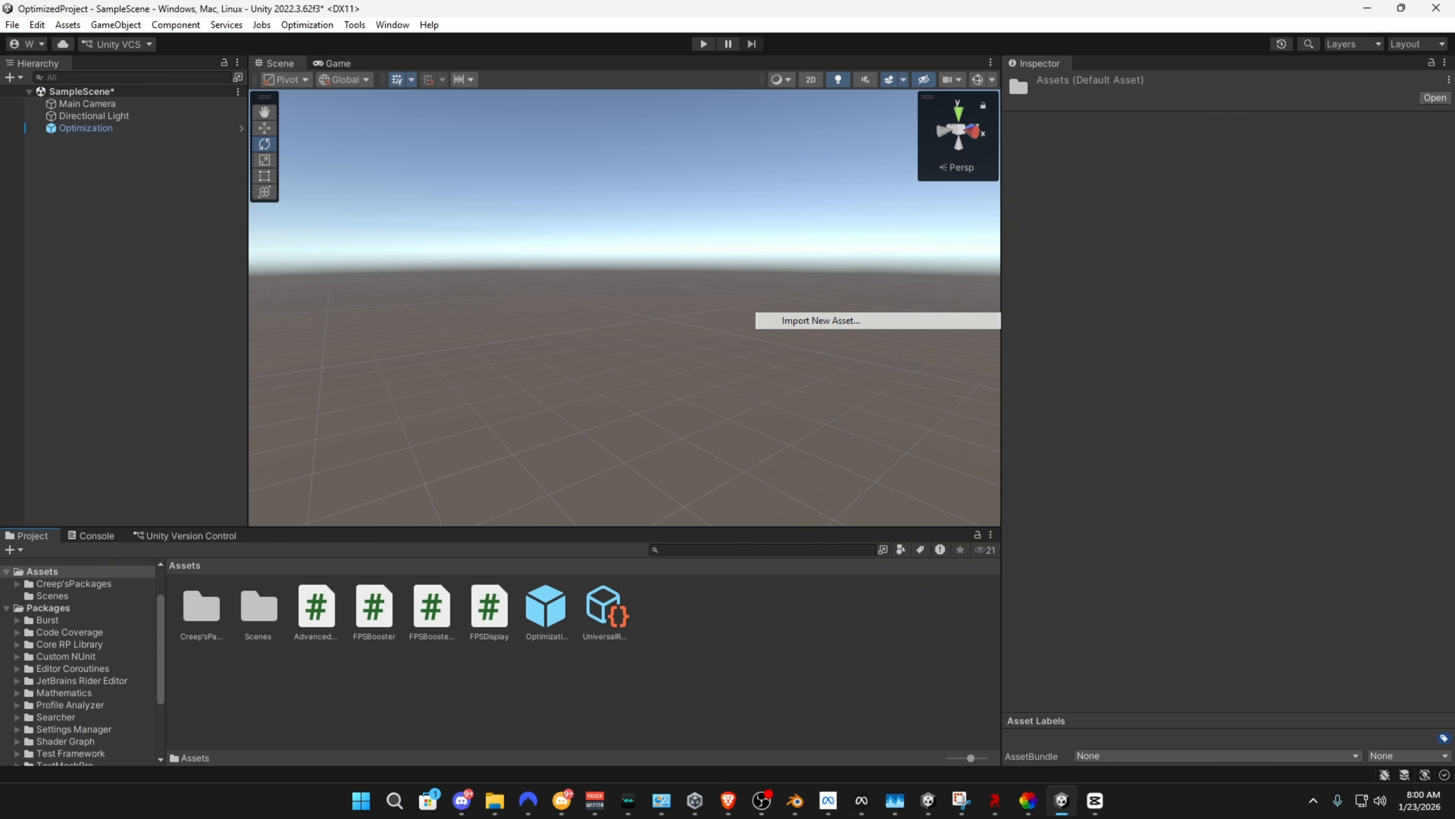
scroll(240, 258, down, 5)
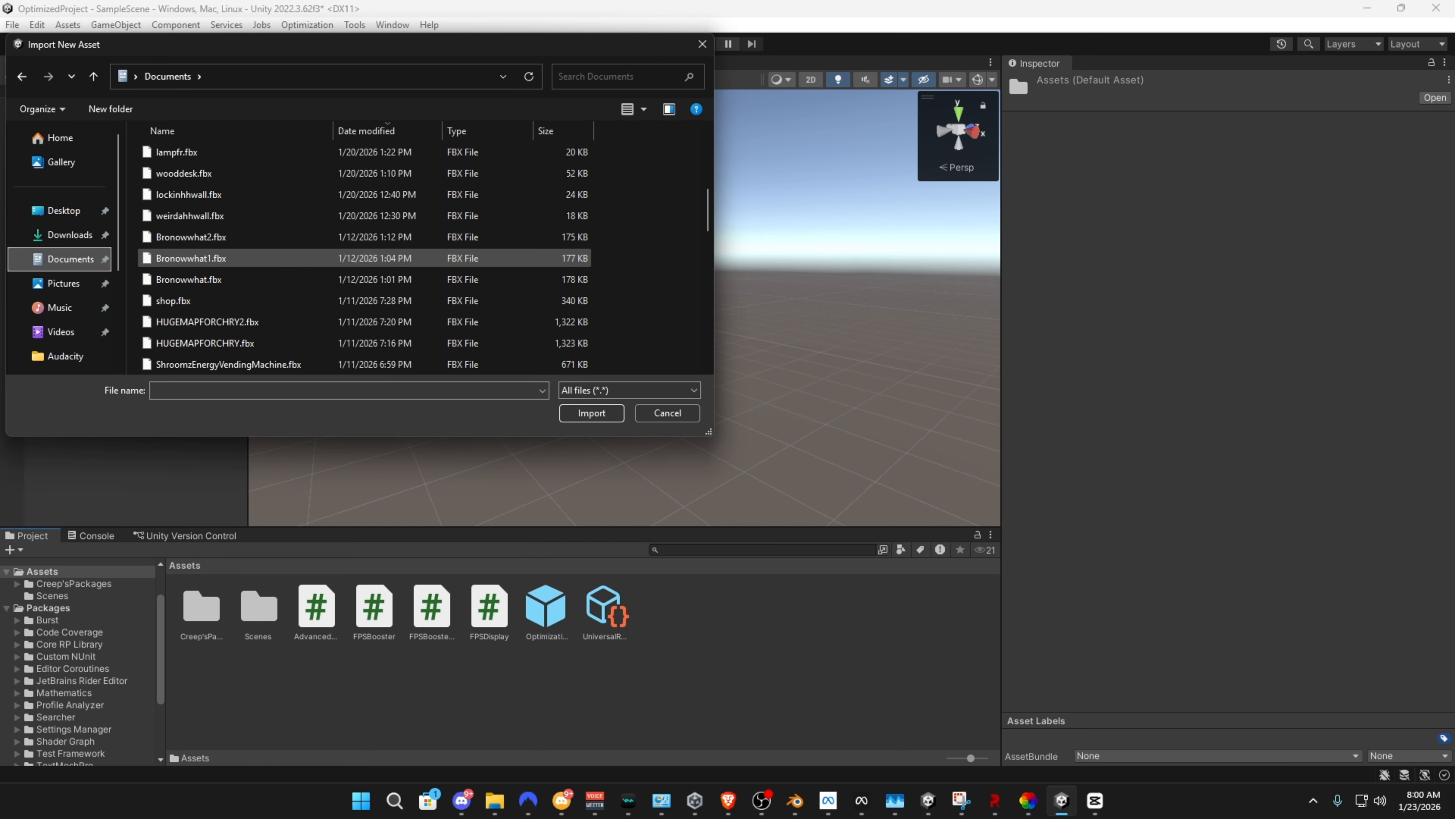
scroll(241, 258, up, 5)
double_click(229, 154)
Place the onalake2 model in the scene as the map, leaving nothing selected
right_drag(573, 276, 578, 332)
drag(547, 608, 659, 304)
right_drag(659, 304, 745, 548)
key(w)
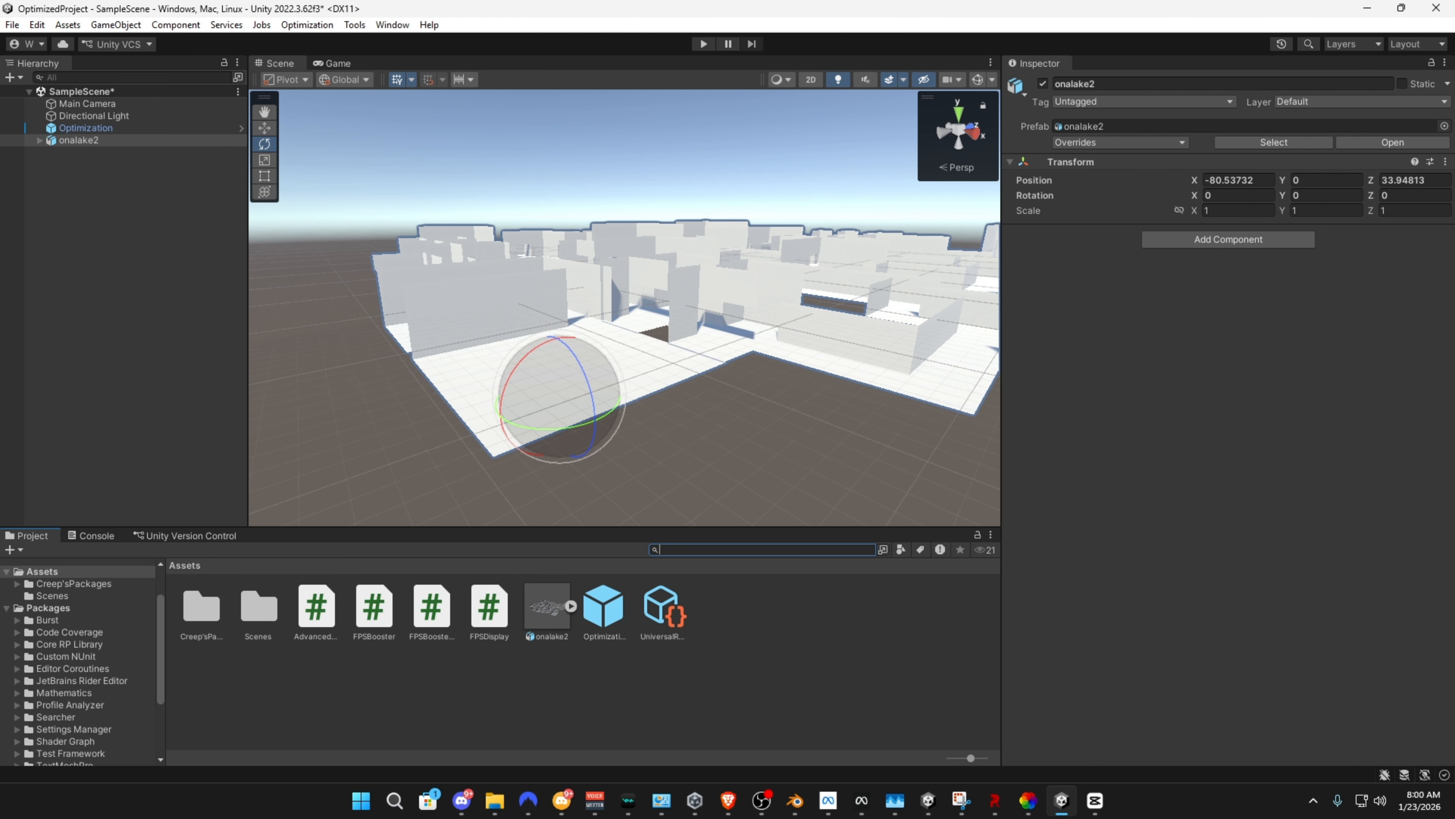
right_drag(562, 396, 559, 387)
key(w)
click(696, 345)
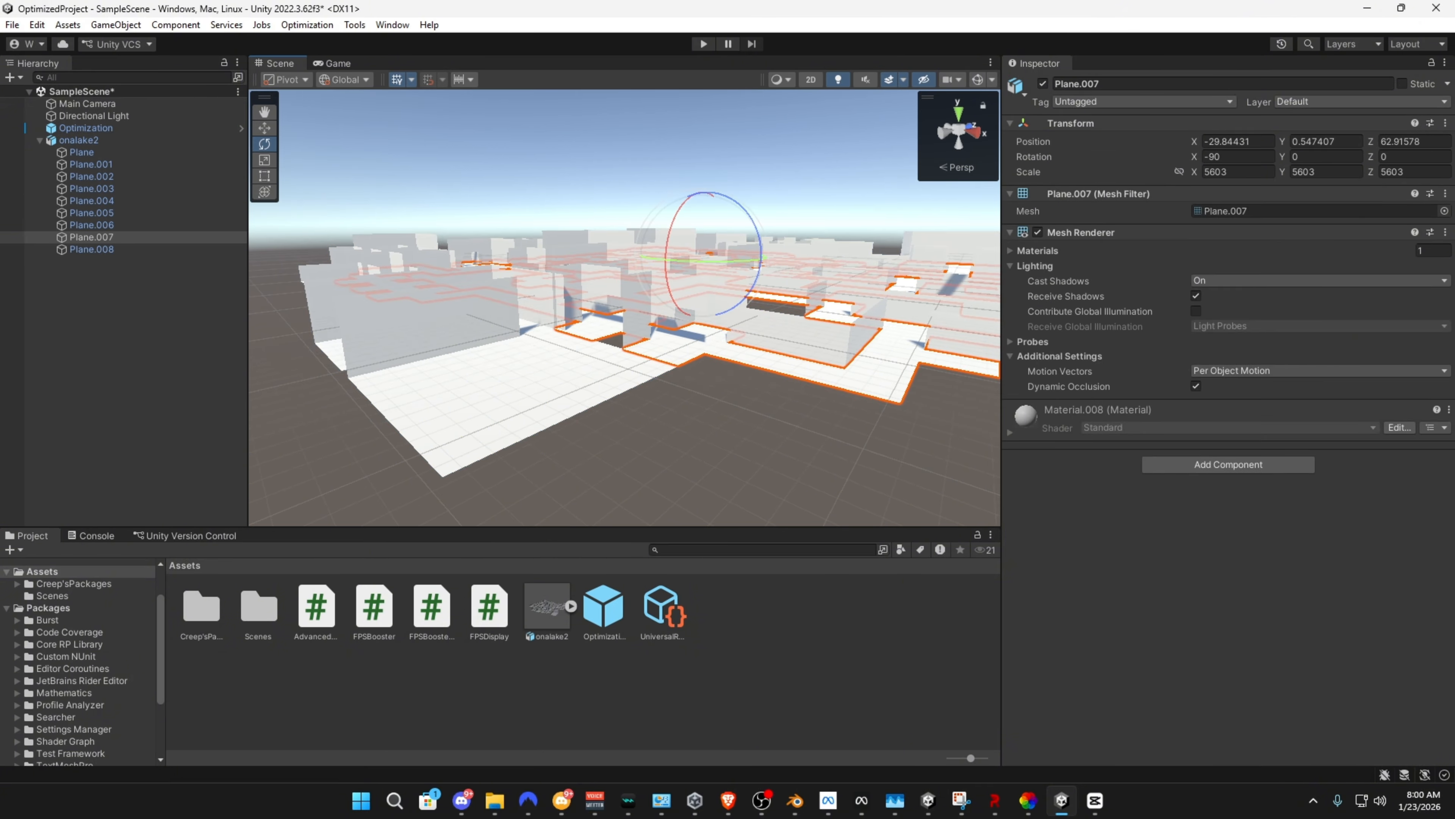
click(659, 448)
Set the onalake2 model's Mesh Compression to High, enable Generate Lightmap UVs, and apply the import settings
click(547, 607)
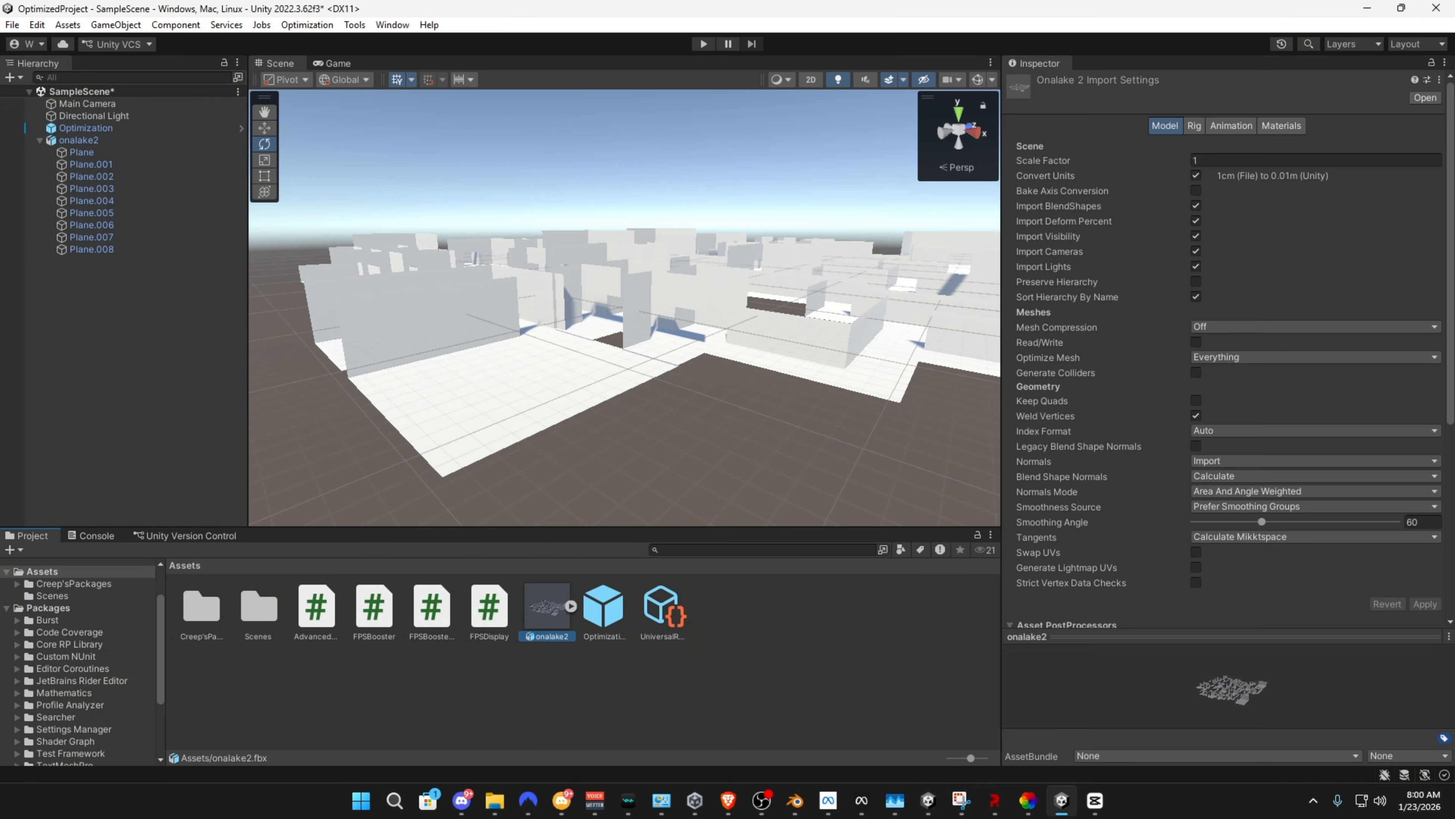
right_drag(745, 395, 760, 367)
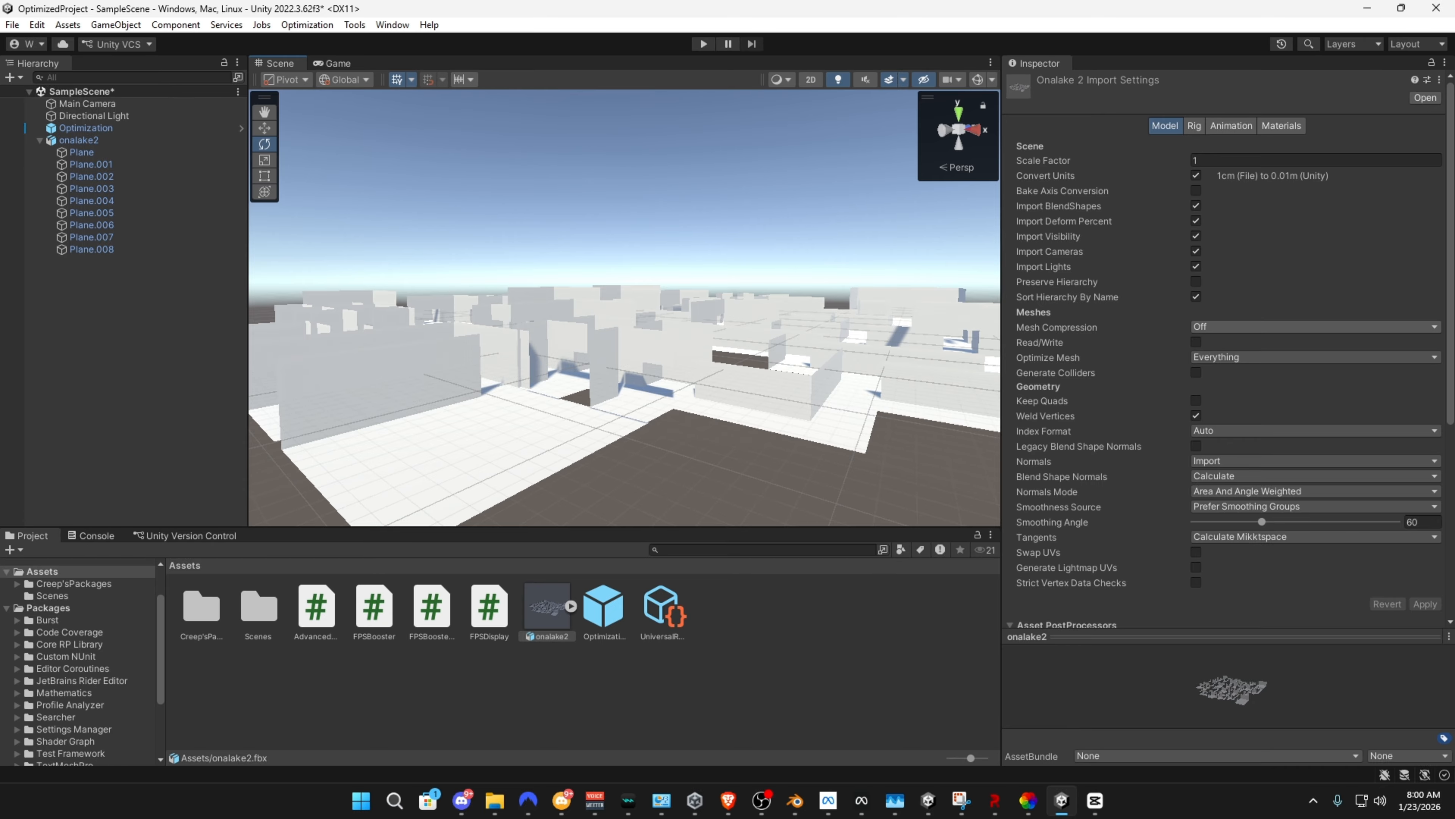
click(1255, 326)
click(1250, 394)
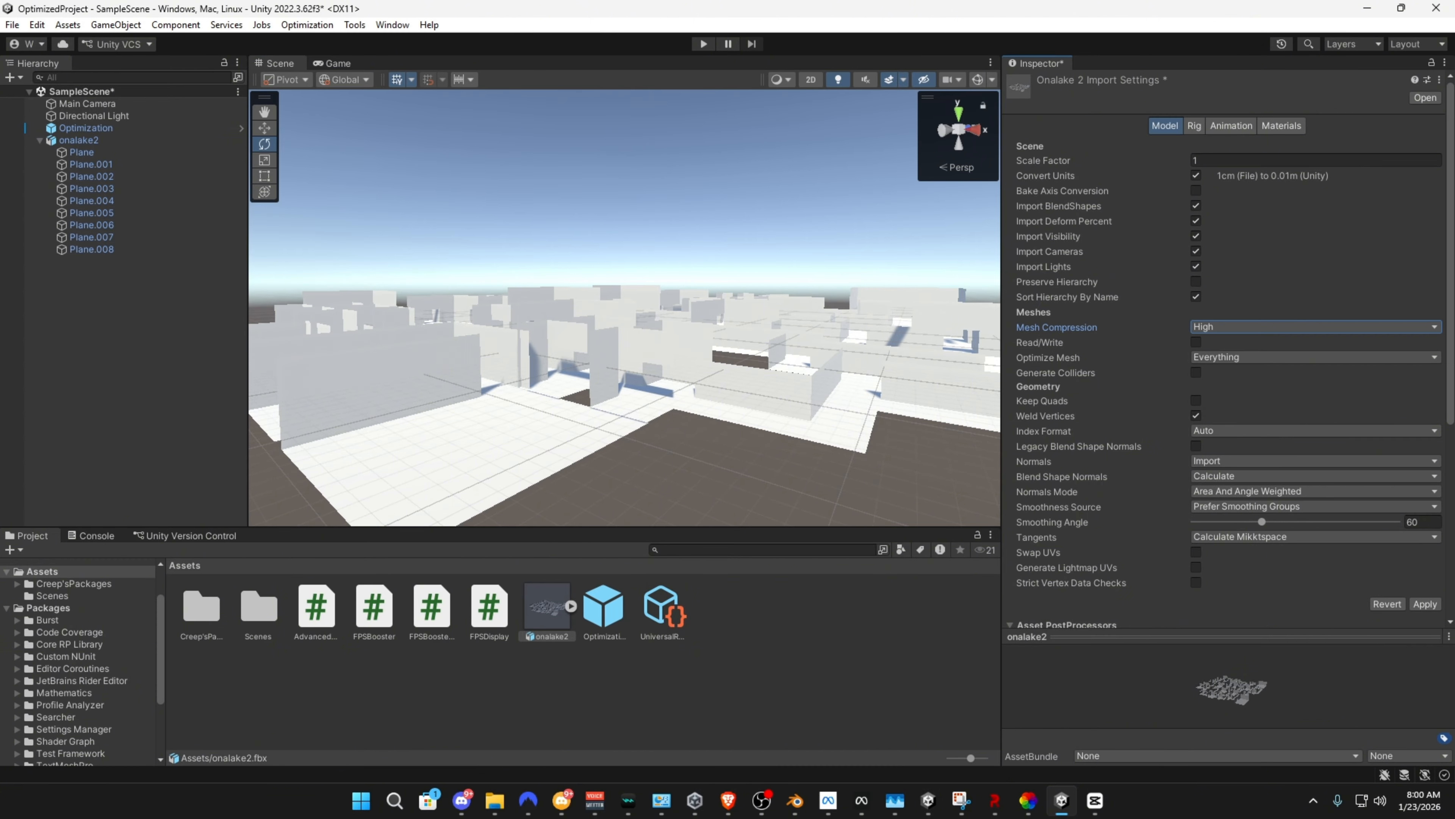
click(1196, 567)
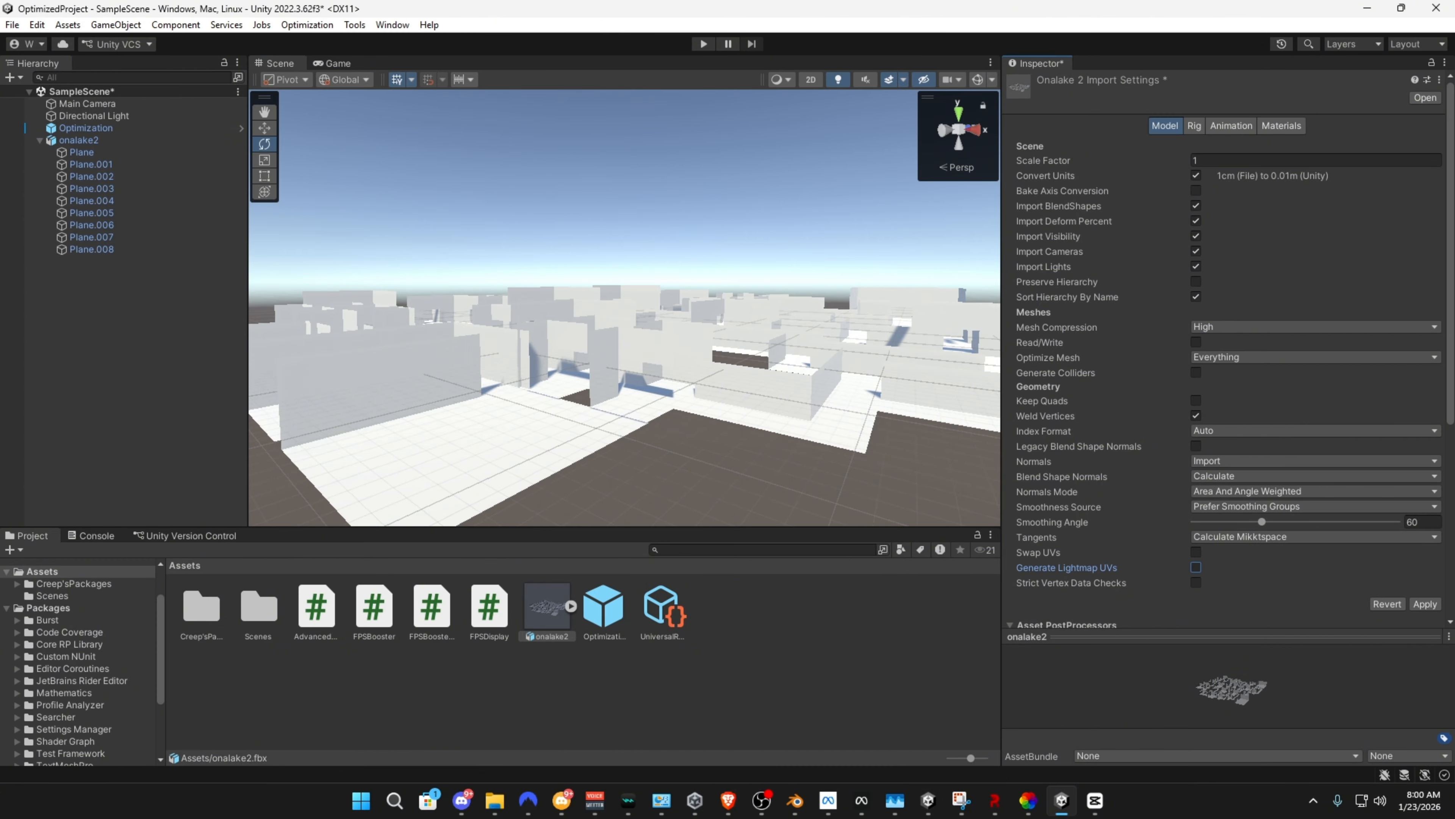
right_drag(744, 344, 845, 367)
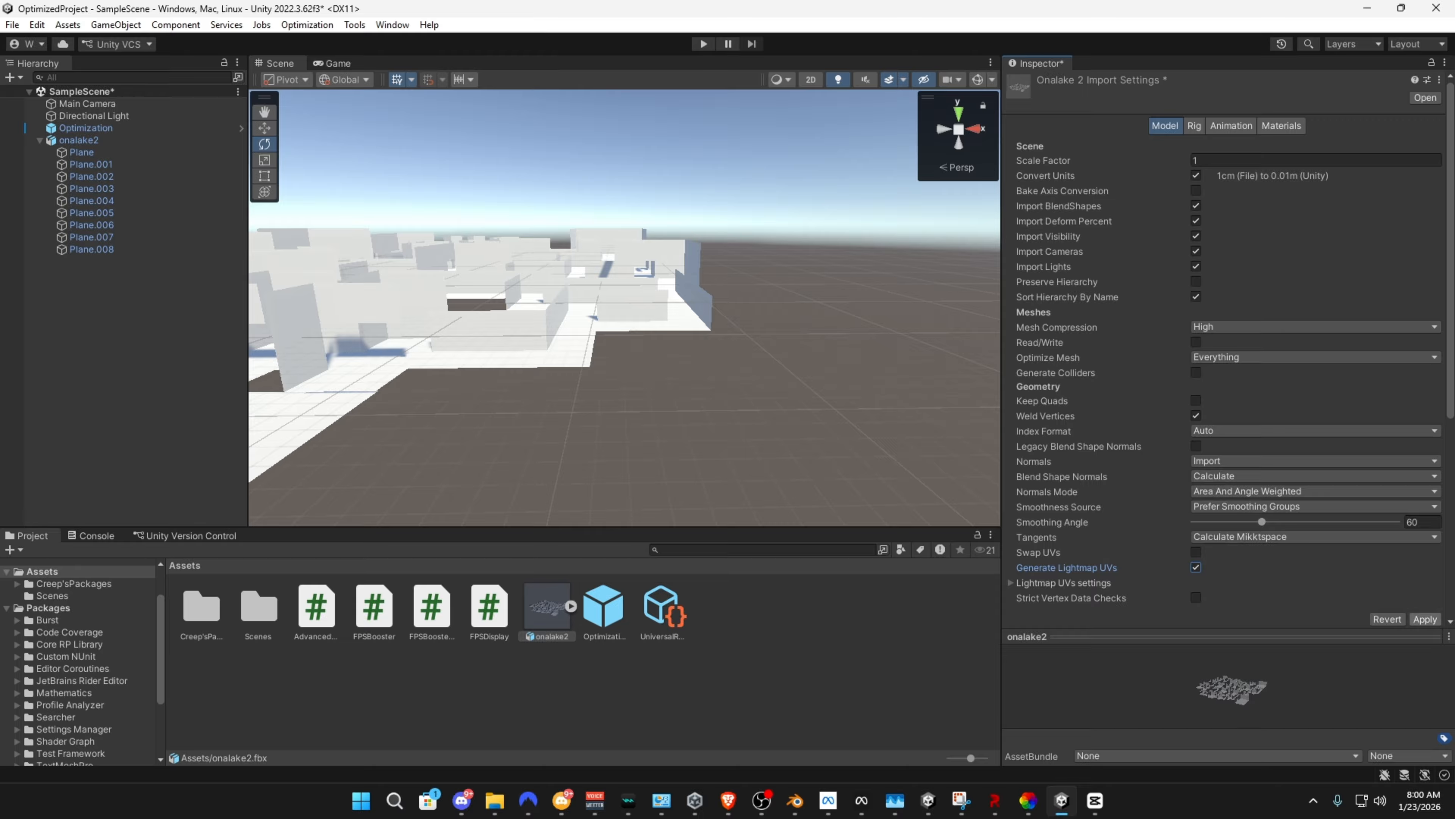
click(1425, 620)
Inspect the reimported onalake2 map's walls and floor up close in the scene
key(w)
right_drag(687, 321, 550, 372)
click(625, 321)
key(s)
key(w)
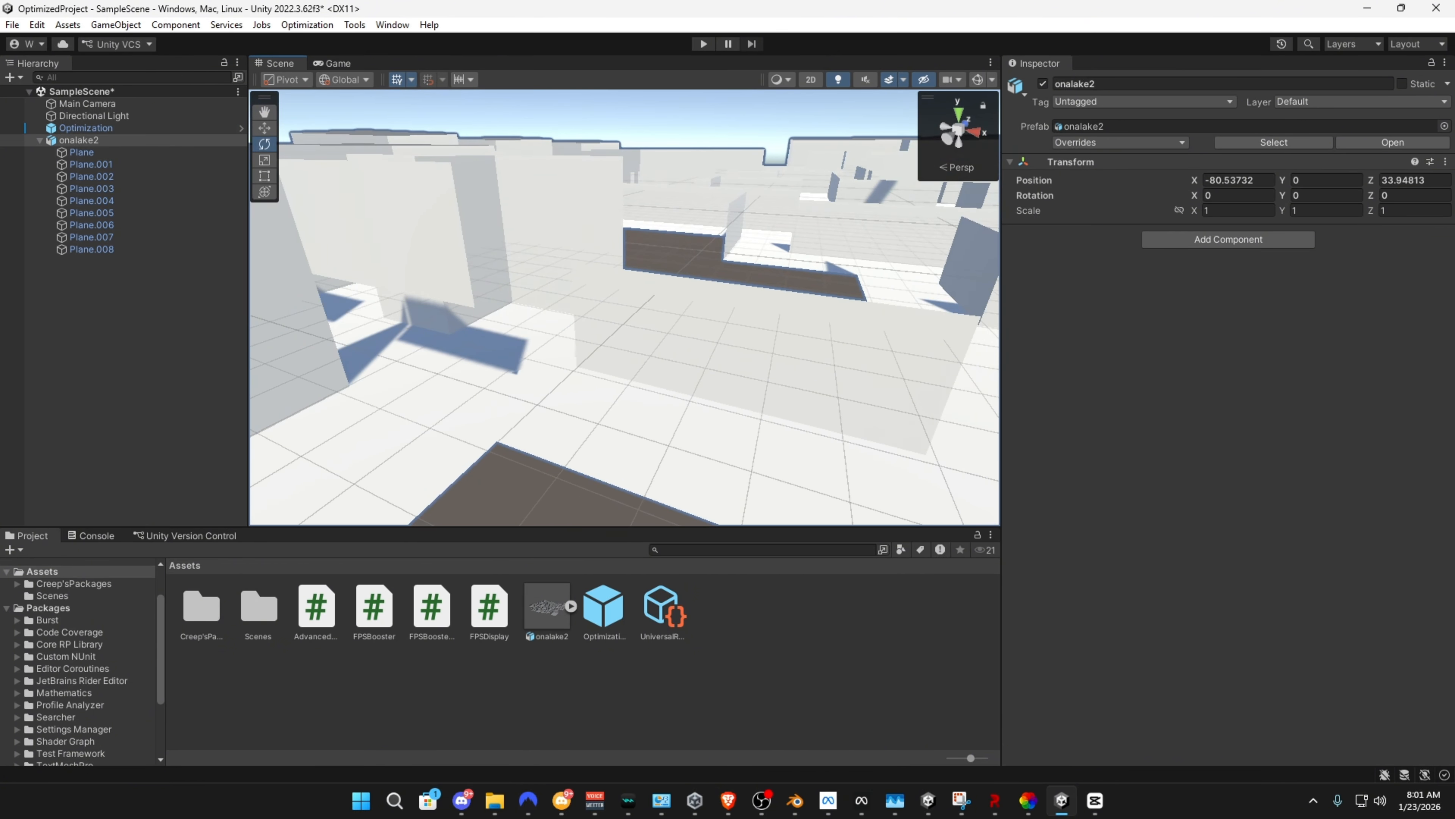
Disable Import Lights and Import Cameras for the onalake2 model and apply the import settings
click(548, 607)
scroll(1226, 367, down, 5)
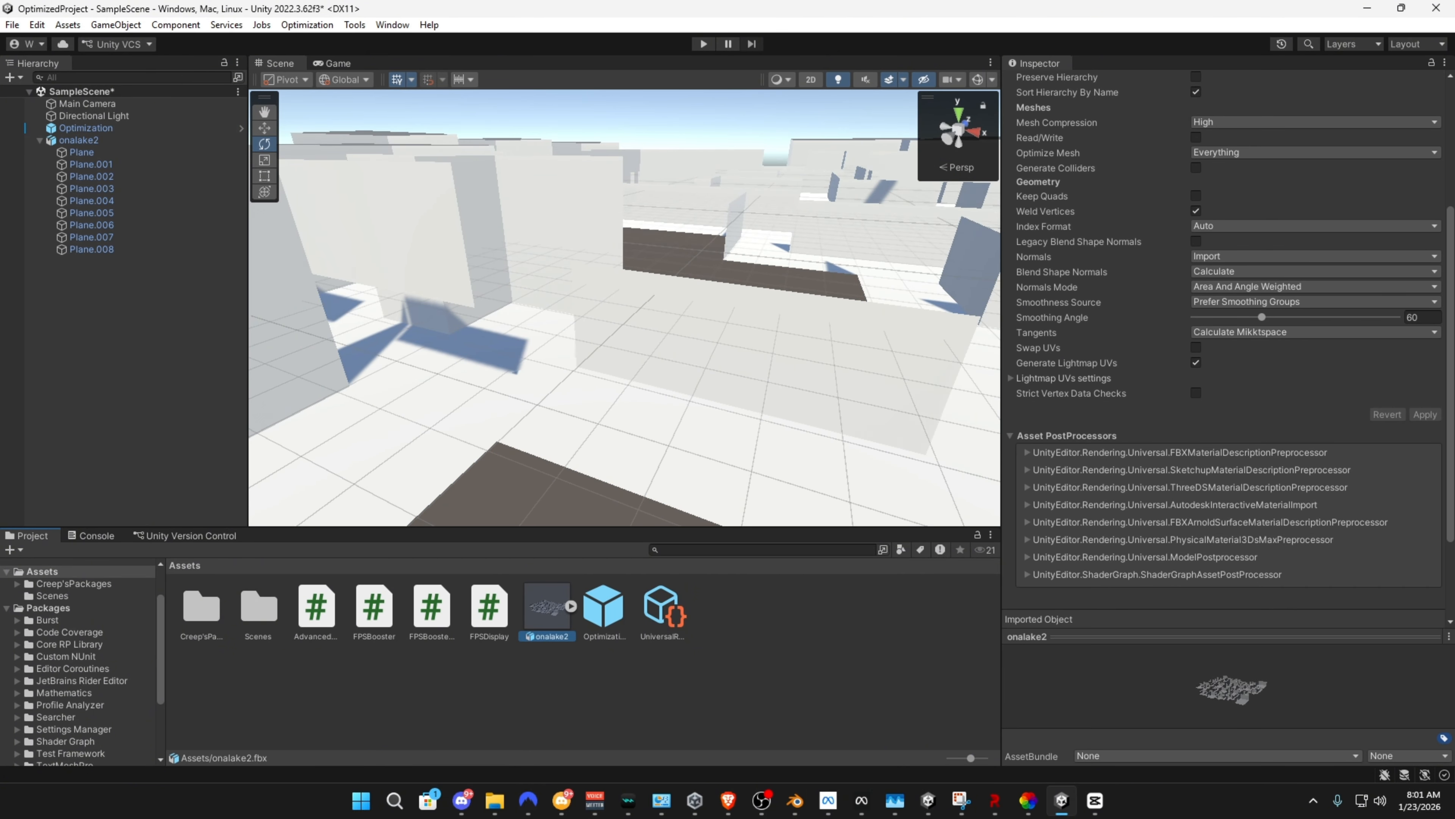
right_drag(716, 355, 618, 304)
key(s)
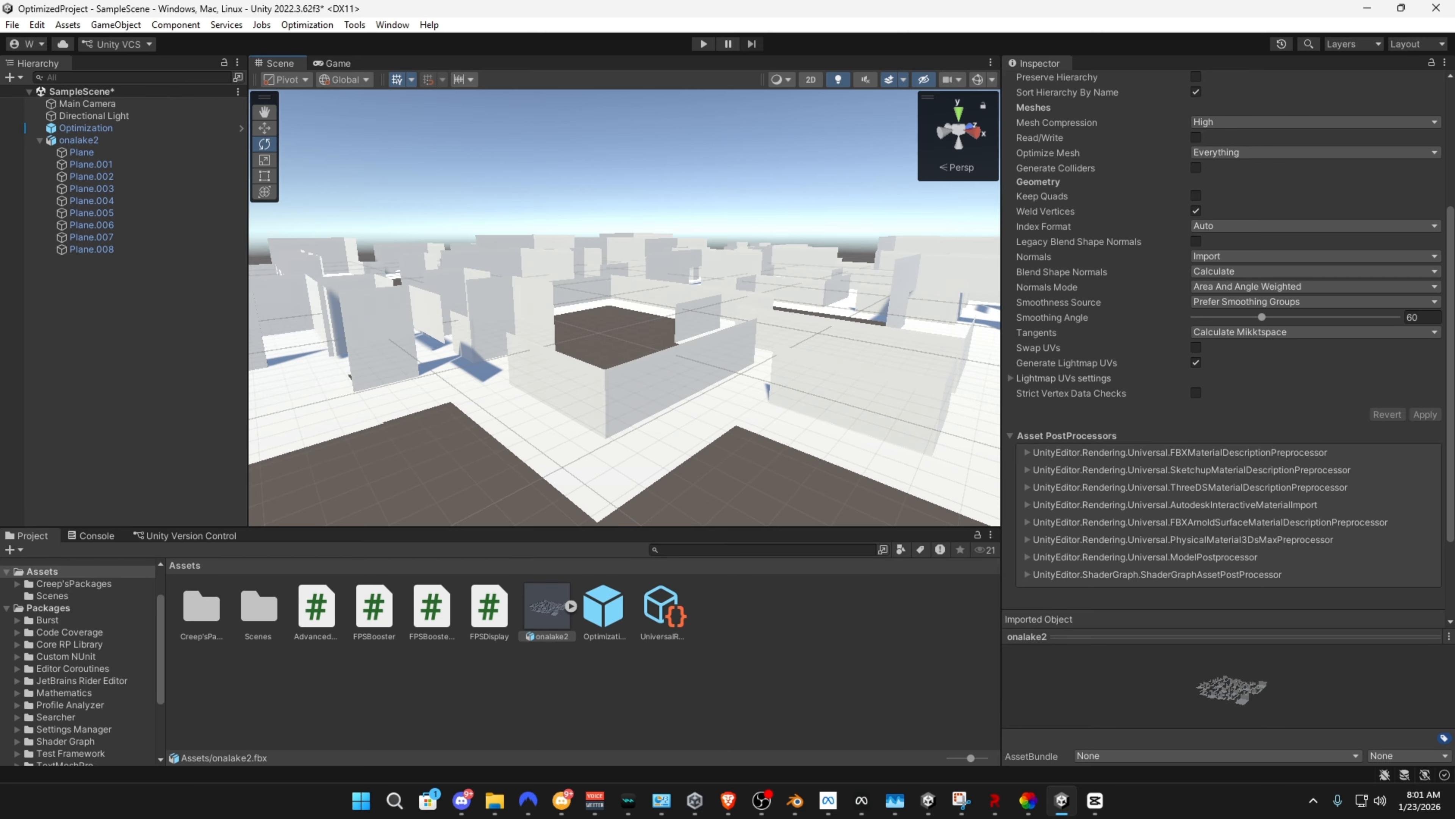
scroll(1226, 366, up, 2)
scroll(1226, 366, up, 2)
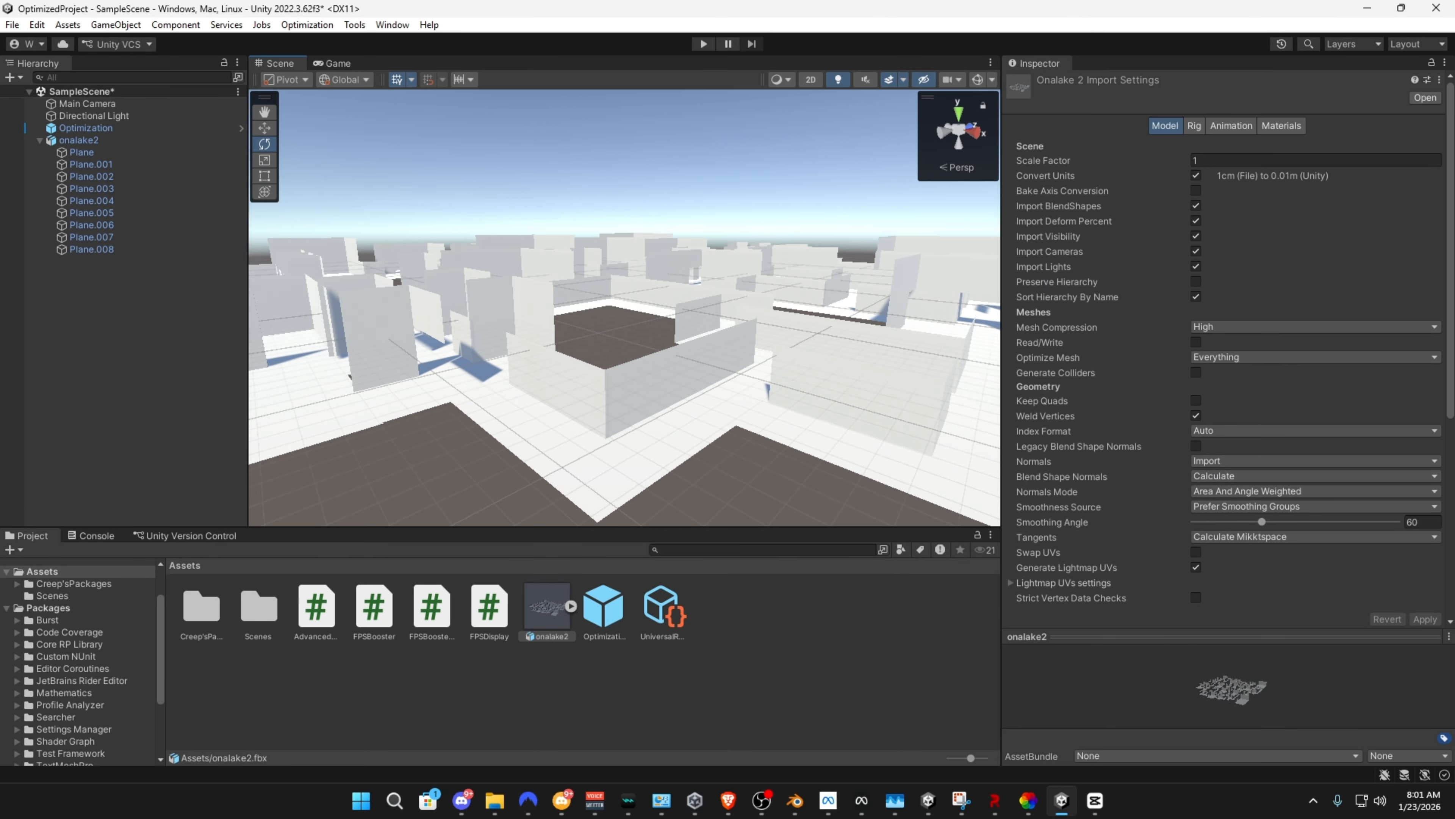
click(1195, 266)
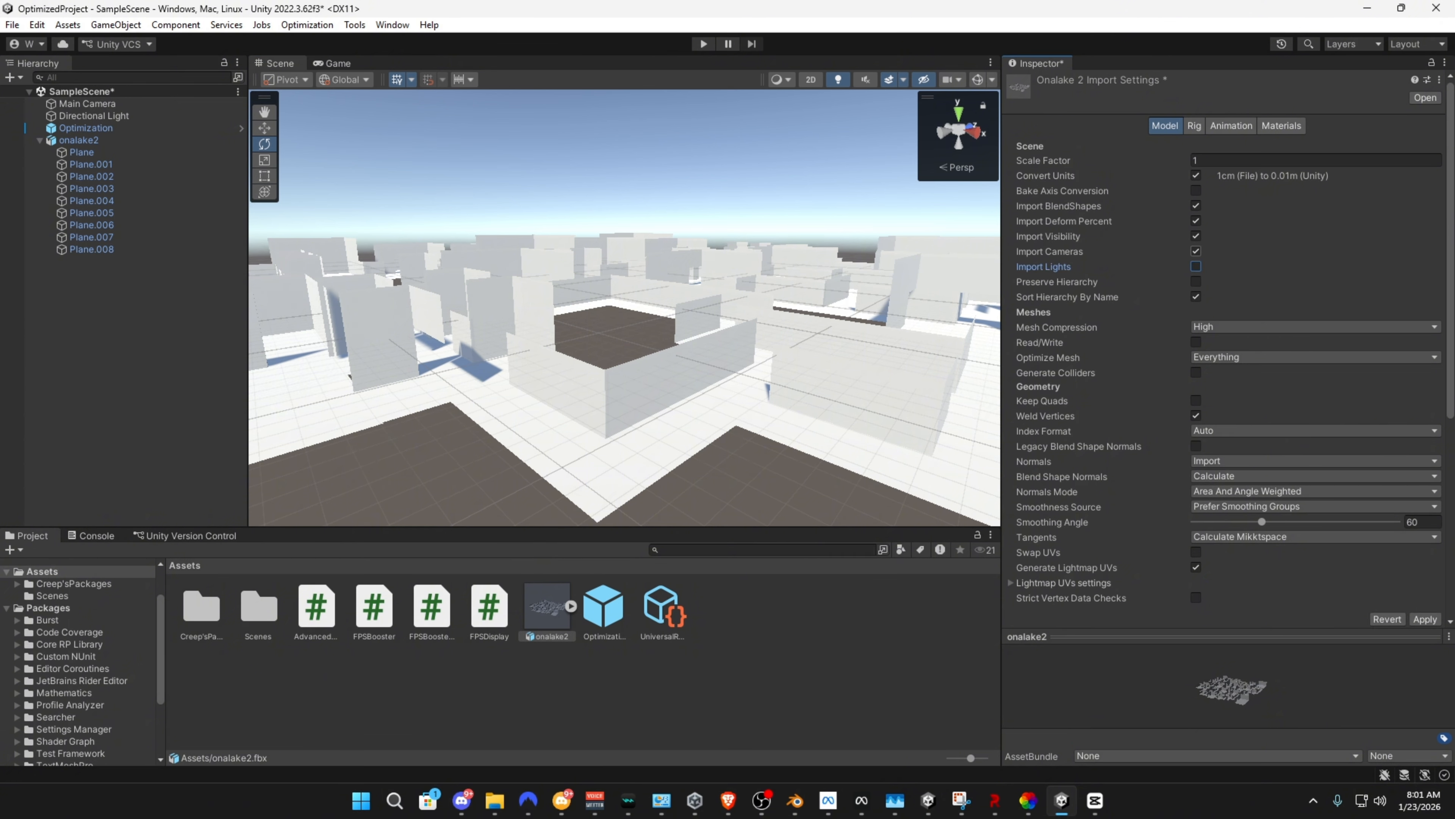
click(1196, 251)
click(1425, 619)
Review the onalake2 model's Rig, Animation and Materials import settings
click(1195, 125)
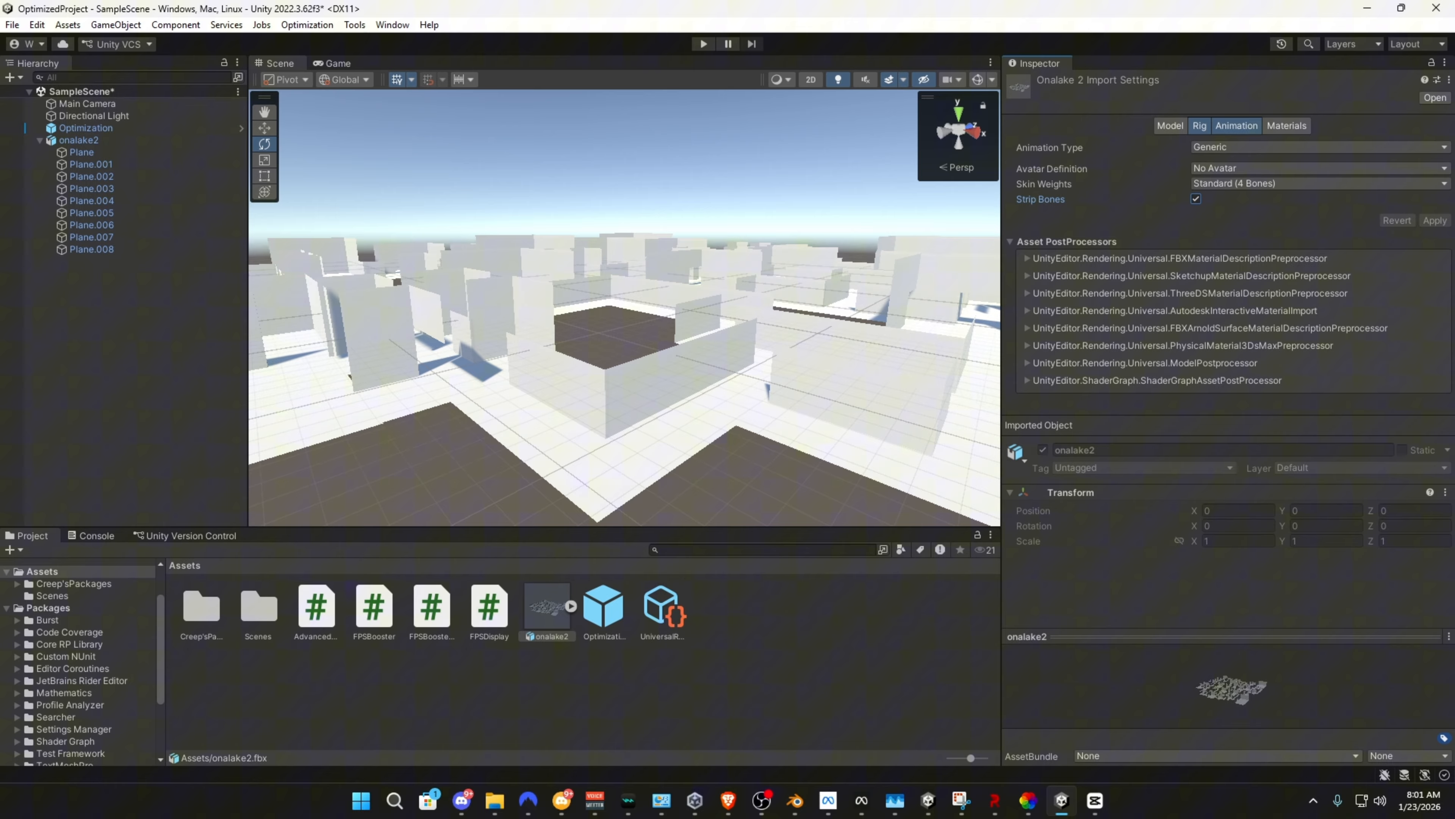
click(1237, 125)
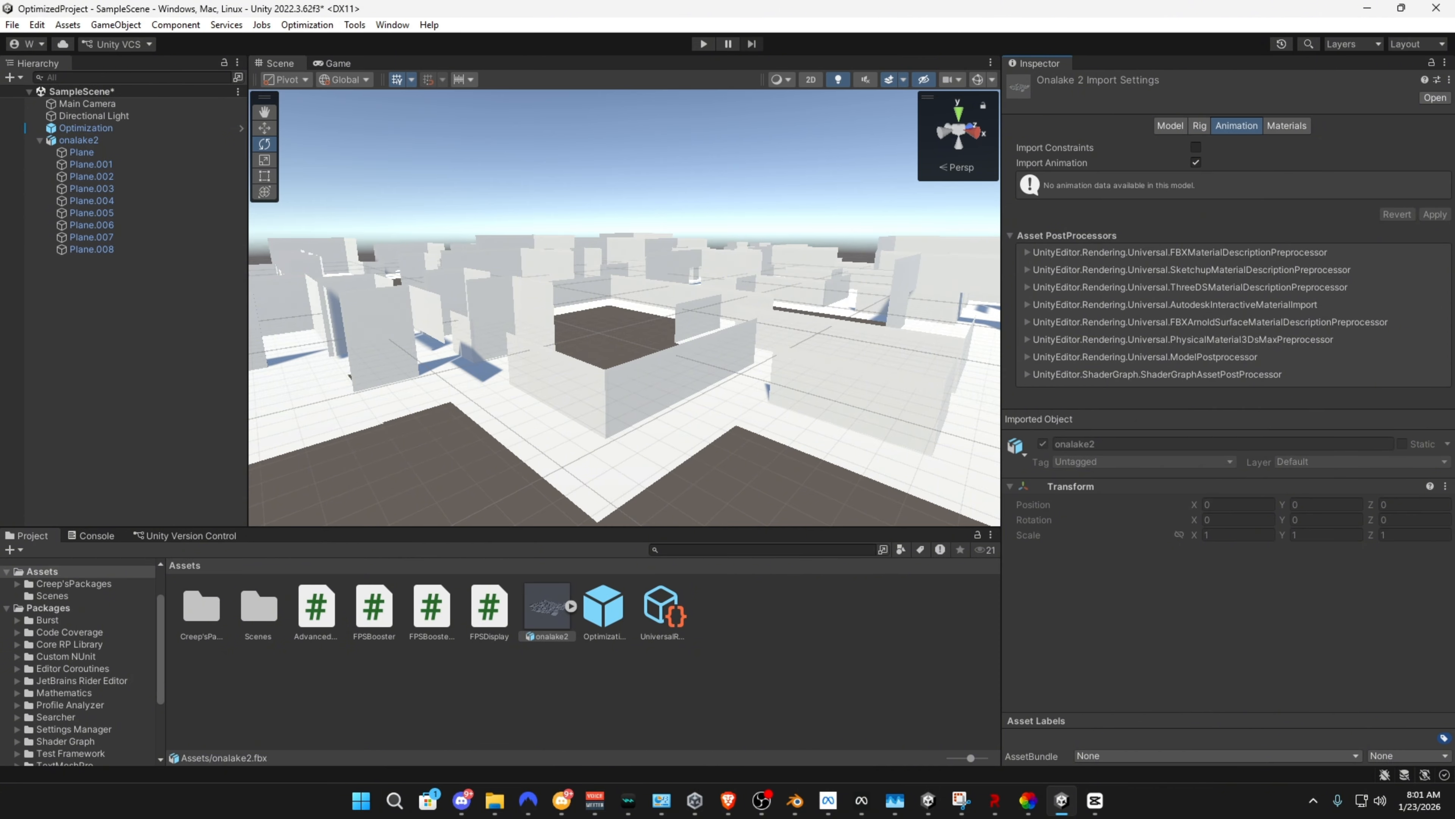
click(1286, 126)
click(1199, 125)
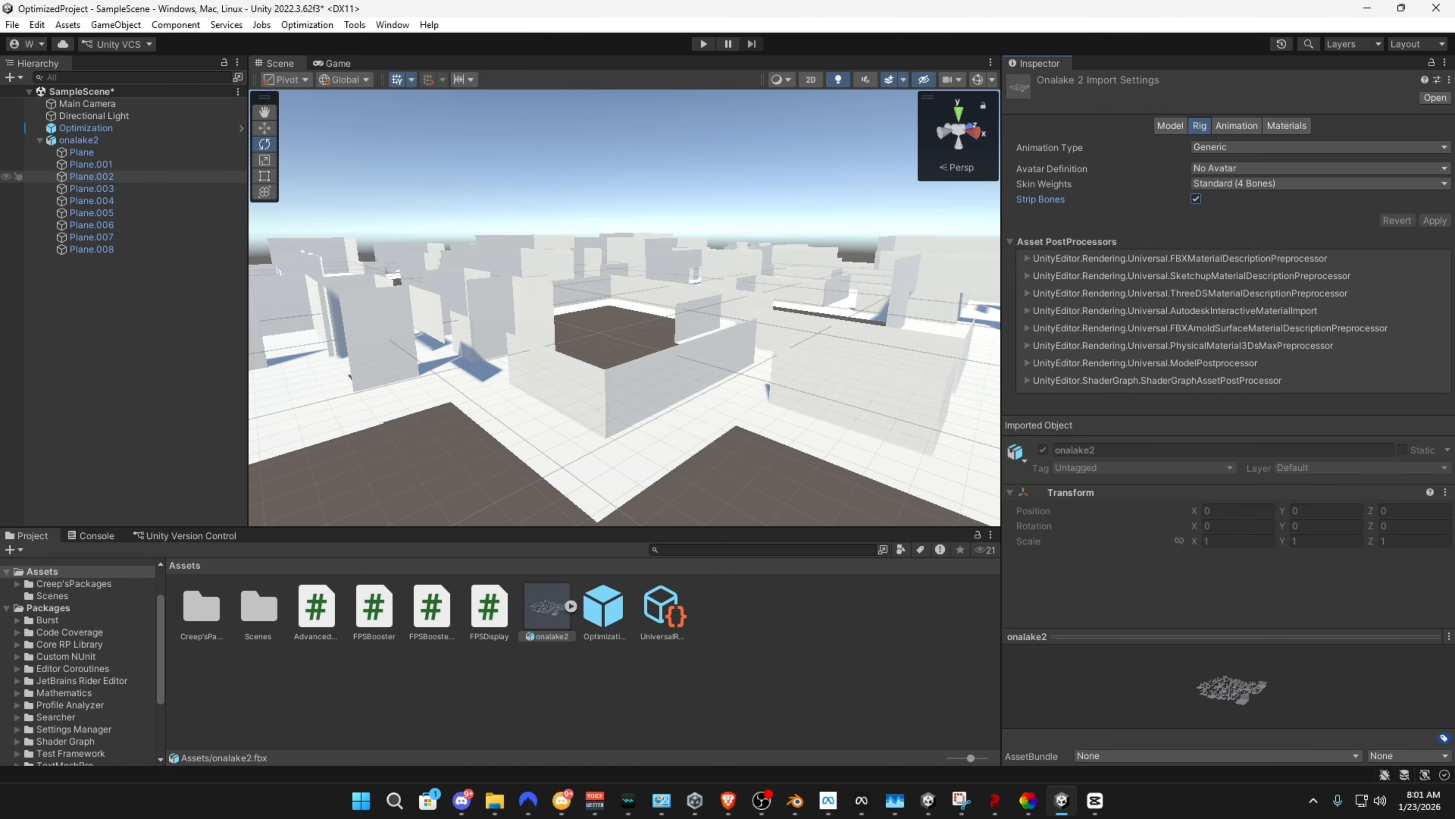
Move the Main Camera to about X -99.75, Y 8.01, Z 40.25 so it looks over the map
click(80, 141)
right_drag(625, 310, 217, 152)
key(w)
double_click(87, 104)
key(w)
right_drag(436, 276, 507, 361)
drag(505, 367, 887, 114)
key(d)
right_drag(887, 115, 762, 115)
key(w)
key(d)
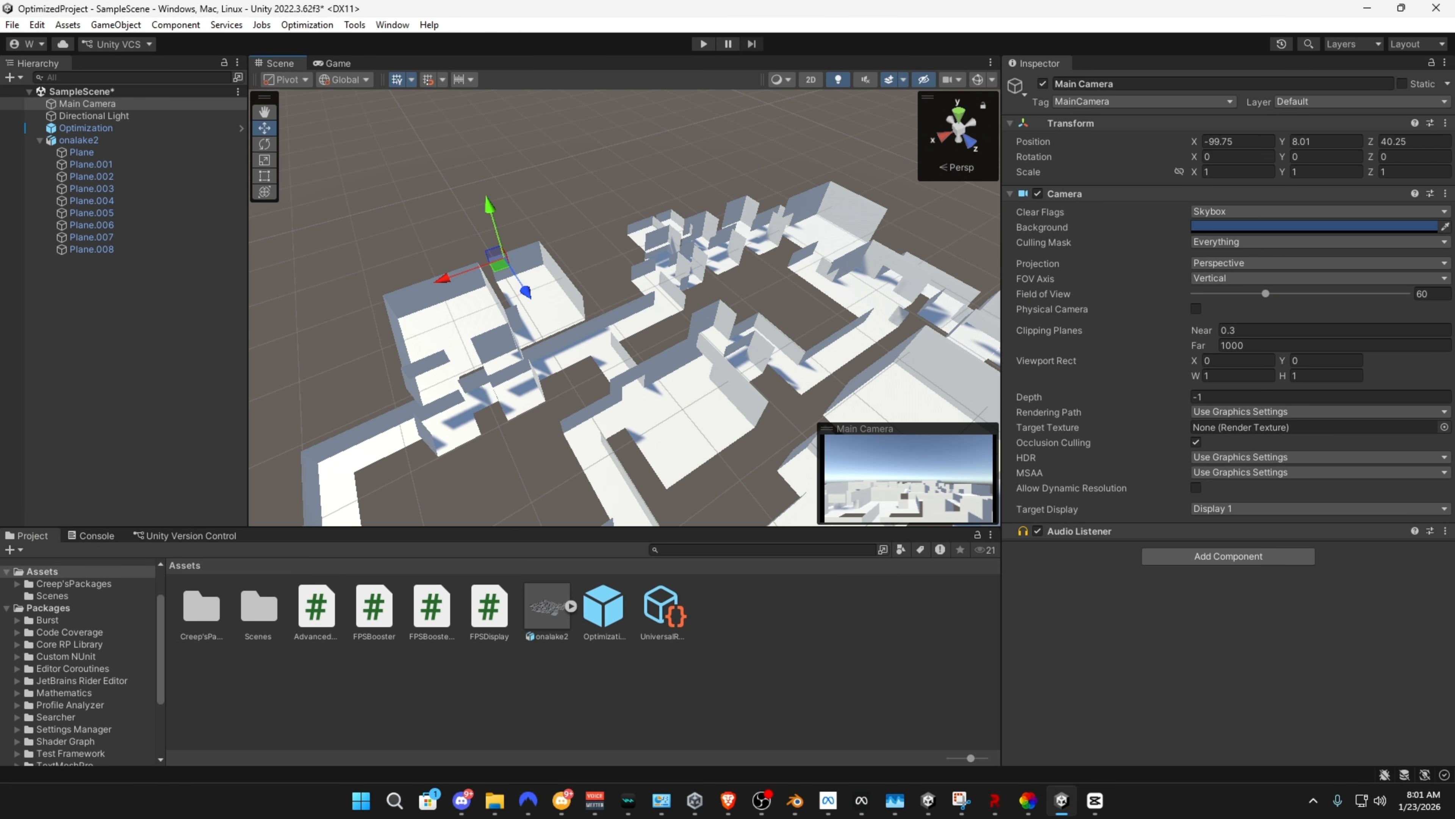
Create twelve cubes by duplication, scatter them above the map at a height of about 17.94, and select them all
drag(504, 282, 856, 230)
key(ctrl+d)
key(ctrl+d)
key(ctrl+d)
key(ctrl+d)
key(ctrl+d)
key(ctrl+d)
key(ctrl+d)
key(ctrl+d)
key(ctrl+d)
key(ctrl+d)
key(ctrl+d)
click(79, 395)
shift+click(69, 261)
right_drag(602, 321, 860, 232)
key(w)
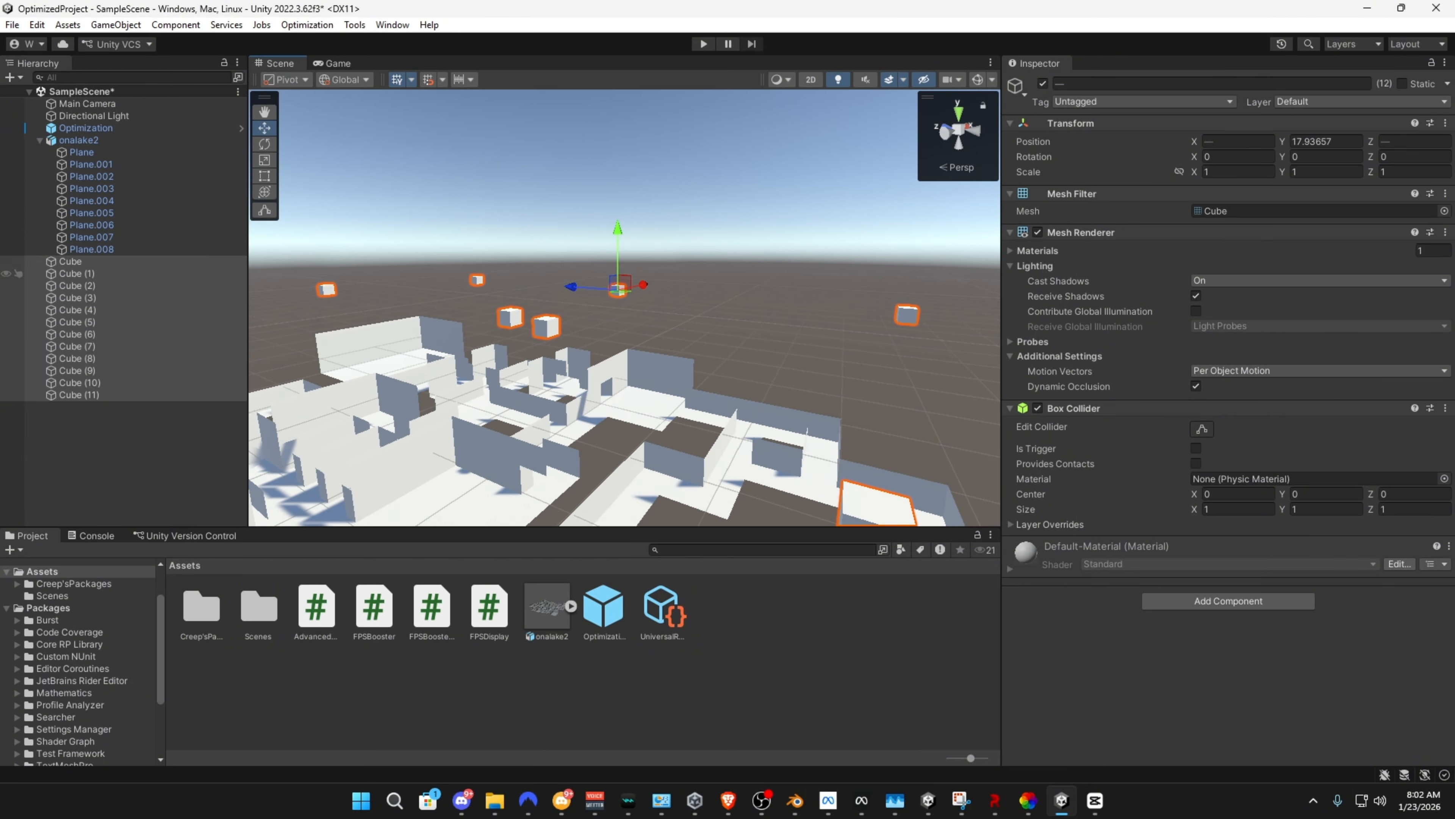
Examine the map and floating cubes around the scene and through the Main Camera, and check the scene camera settings
right_click(84, 275)
key(s)
right_drag(435, 299, 292, 307)
key(d)
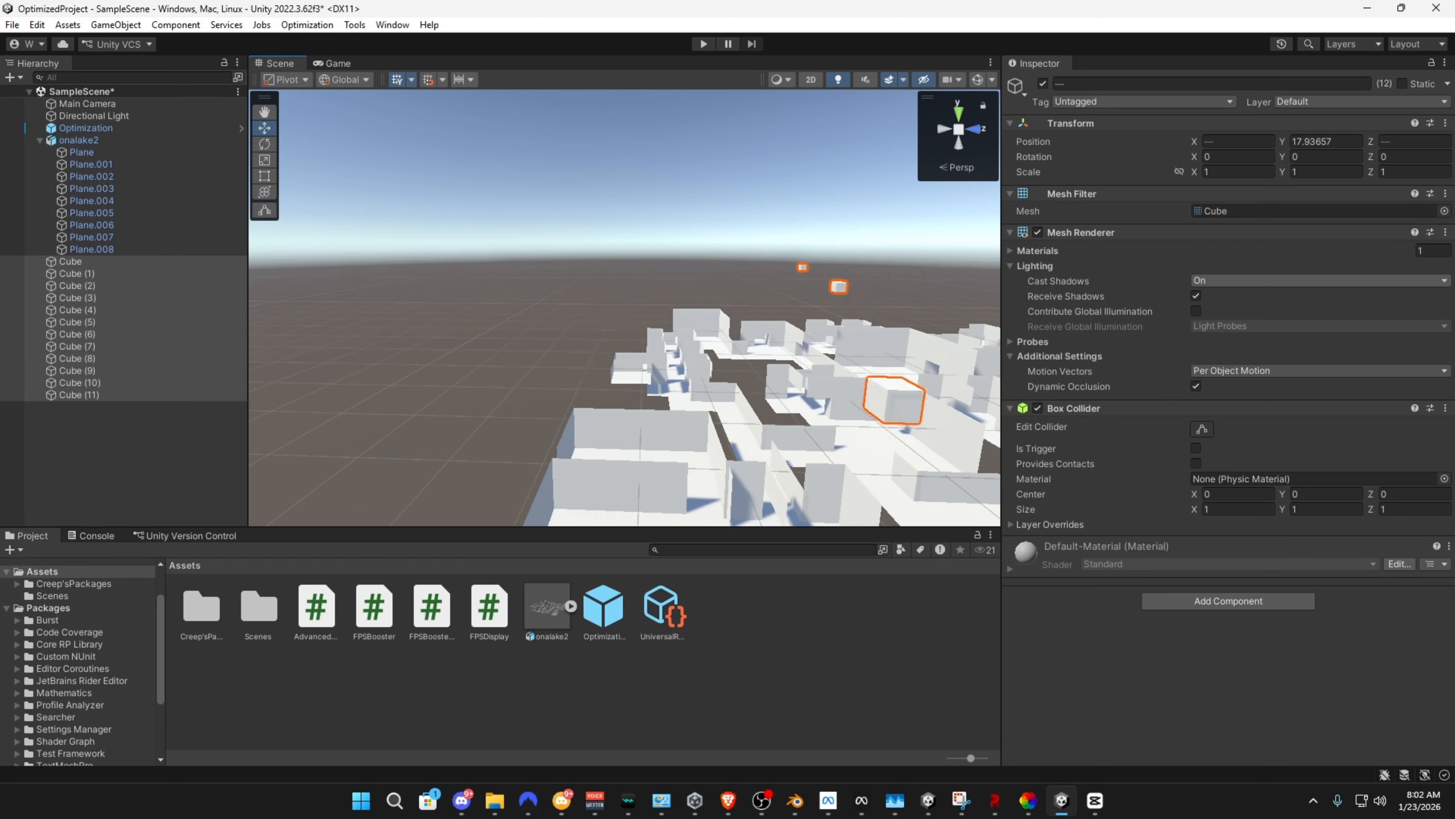
right_click(924, 120)
click(954, 79)
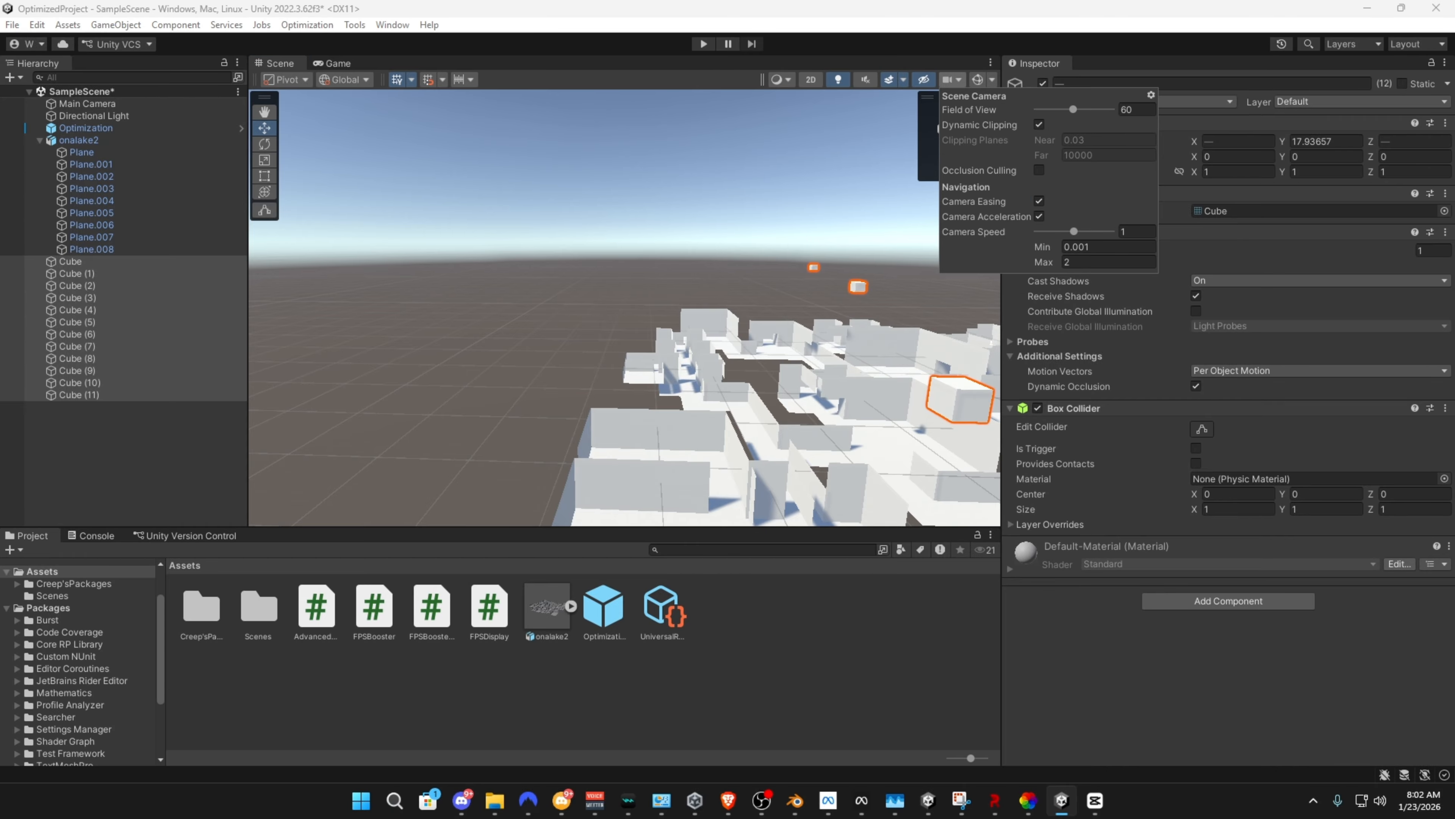
click(954, 80)
right_drag(573, 310, 745, 321)
key(a)
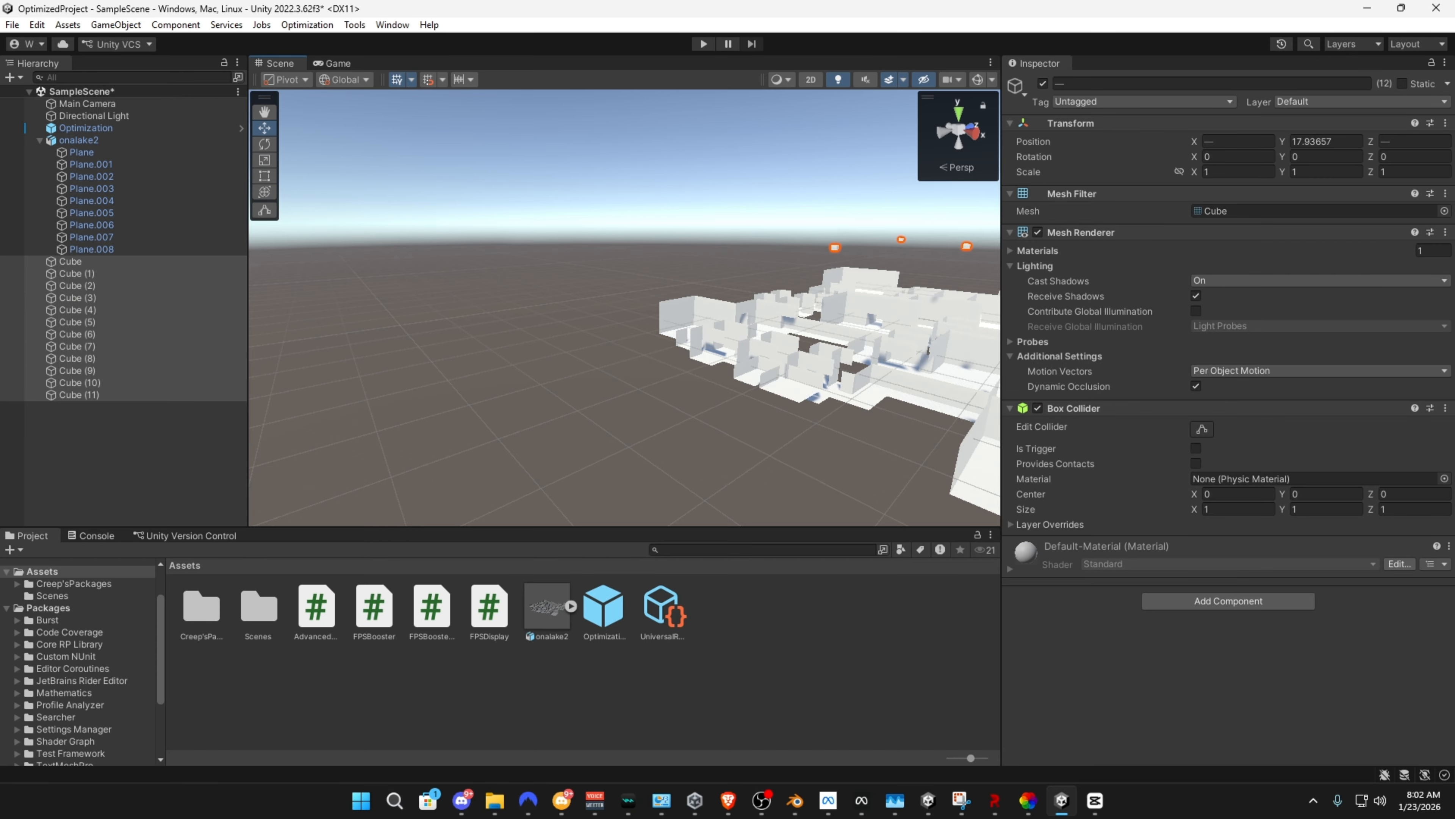
right_drag(625, 310, 739, 315)
double_click(86, 128)
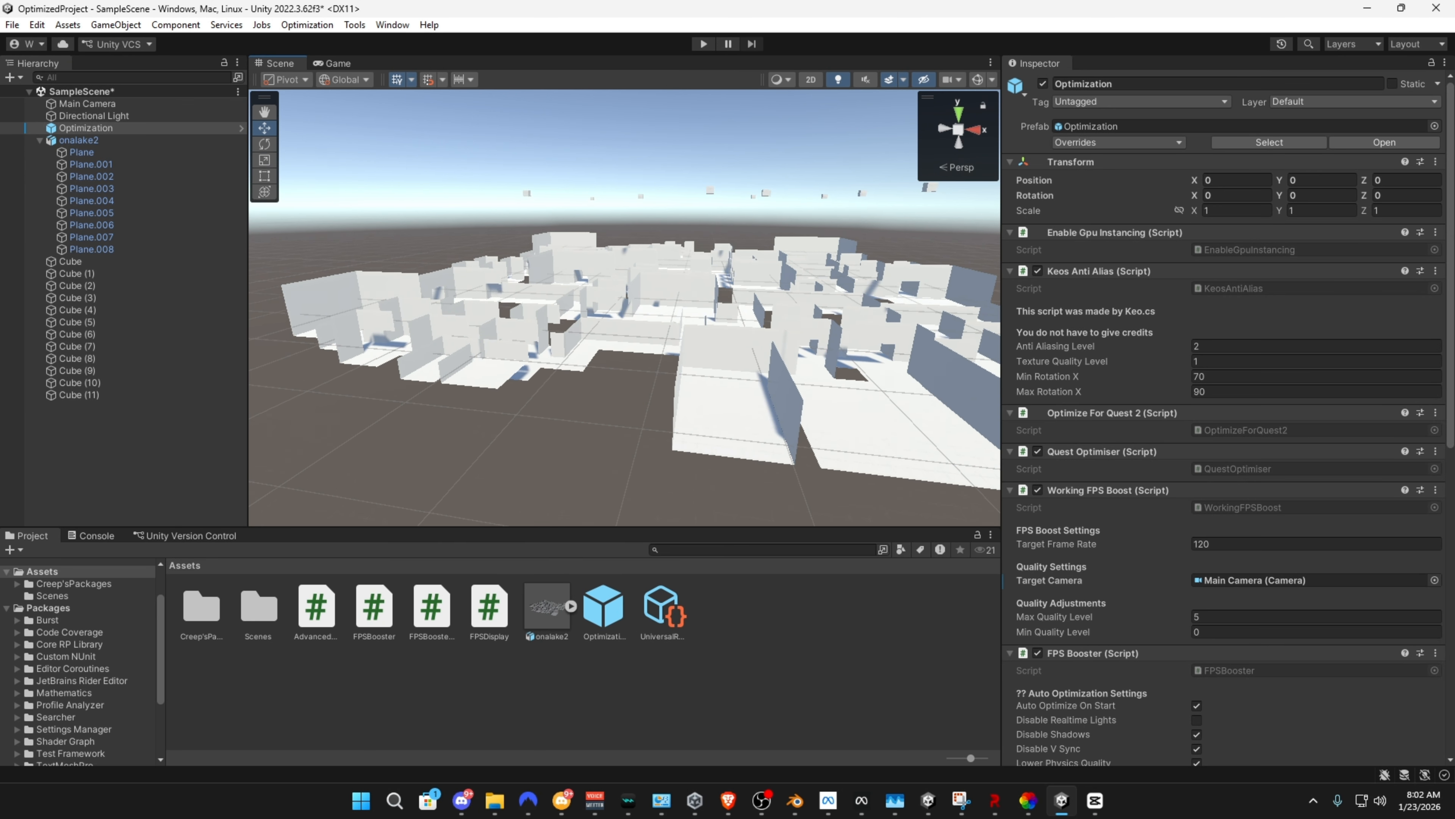
click(336, 63)
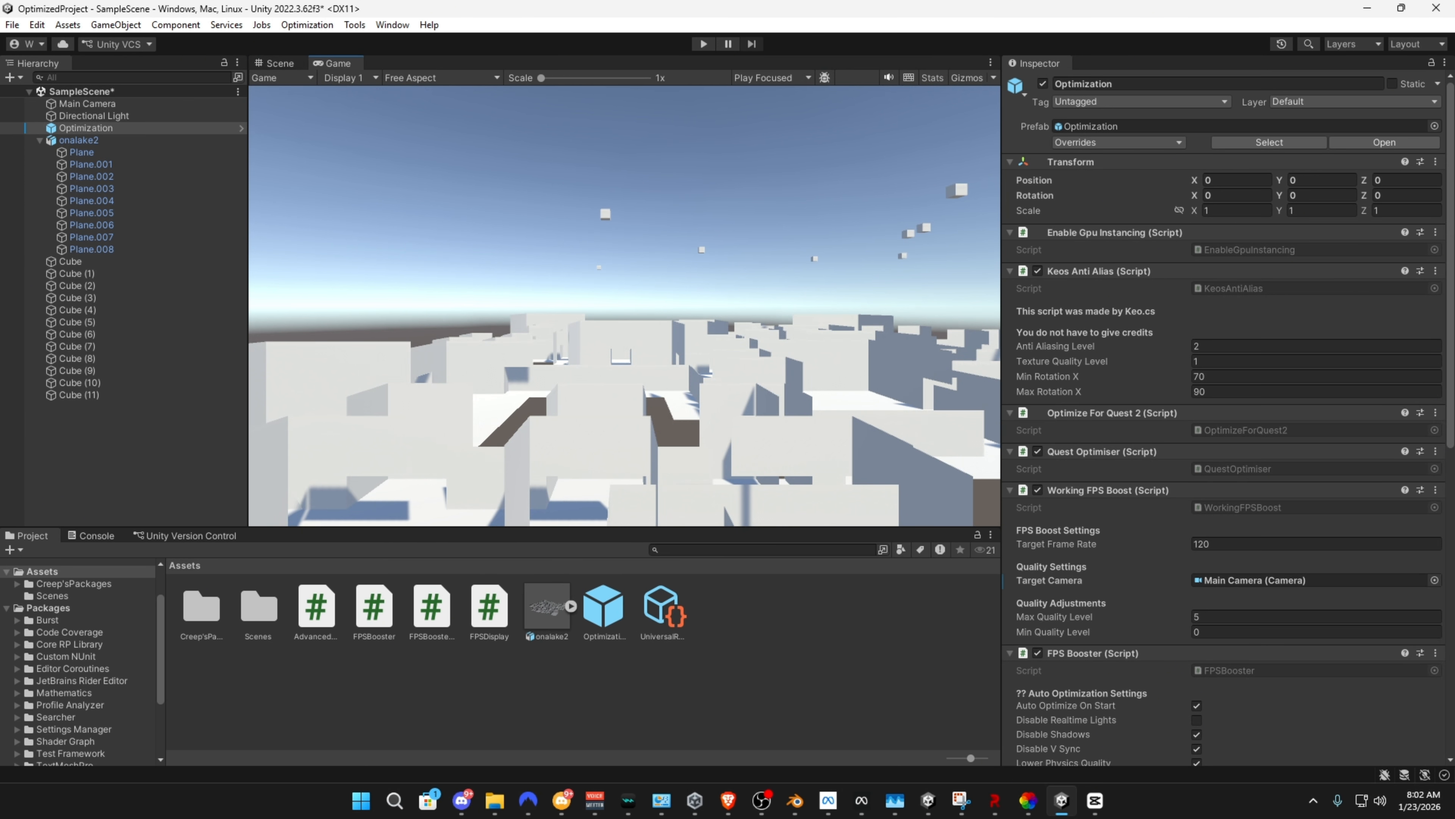
click(275, 63)
Select all twelve cubes and mark them as static
right_drag(516, 275, 367, 272)
click(71, 262)
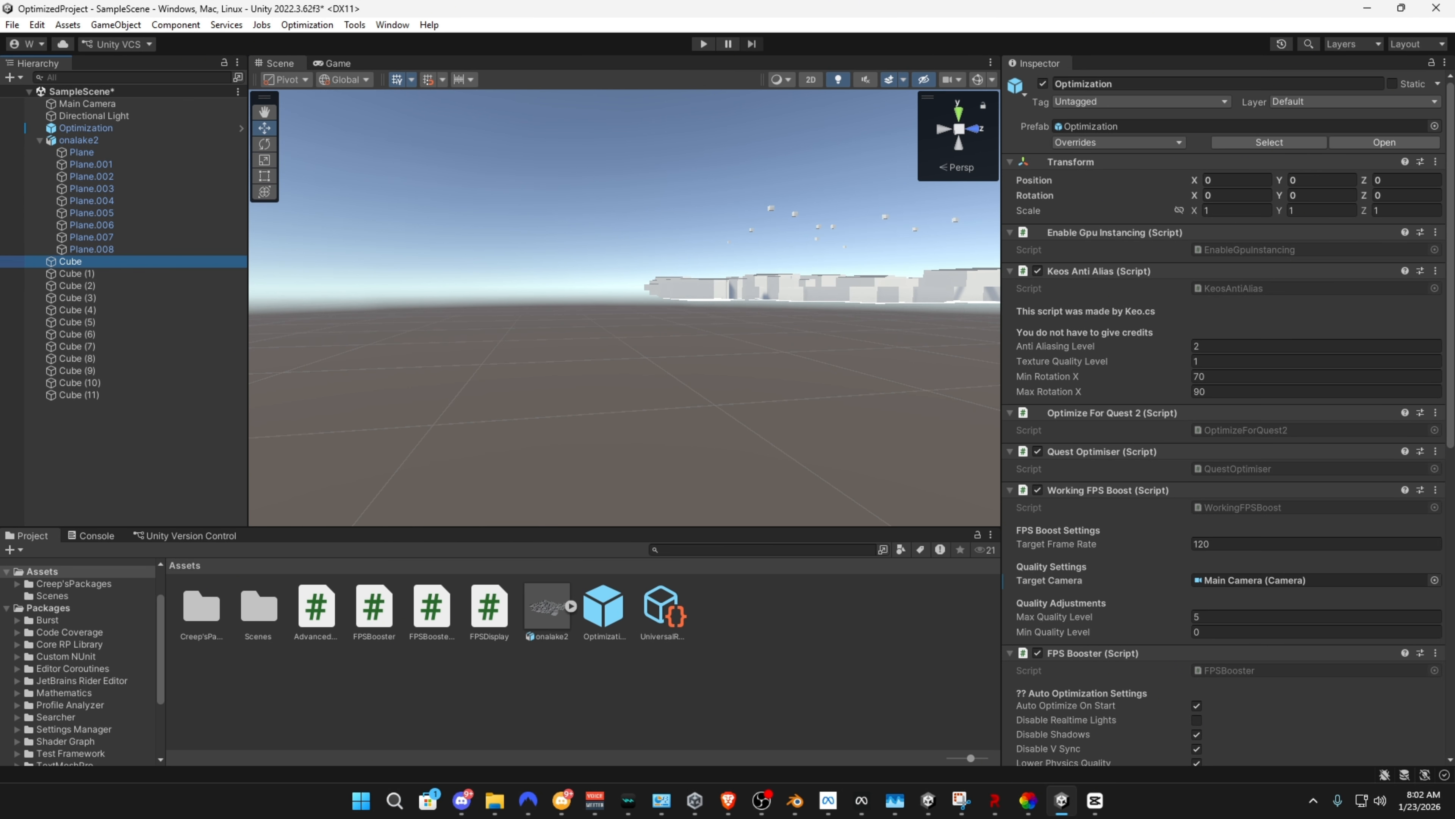
shift+click(79, 395)
click(1402, 83)
Collapse the onalake2 hierarchy, open the Occlusion Culling window, and check the occlusion flags of Cube (5)
click(40, 140)
click(392, 24)
click(78, 212)
right_drag(631, 310, 550, 293)
key(s)
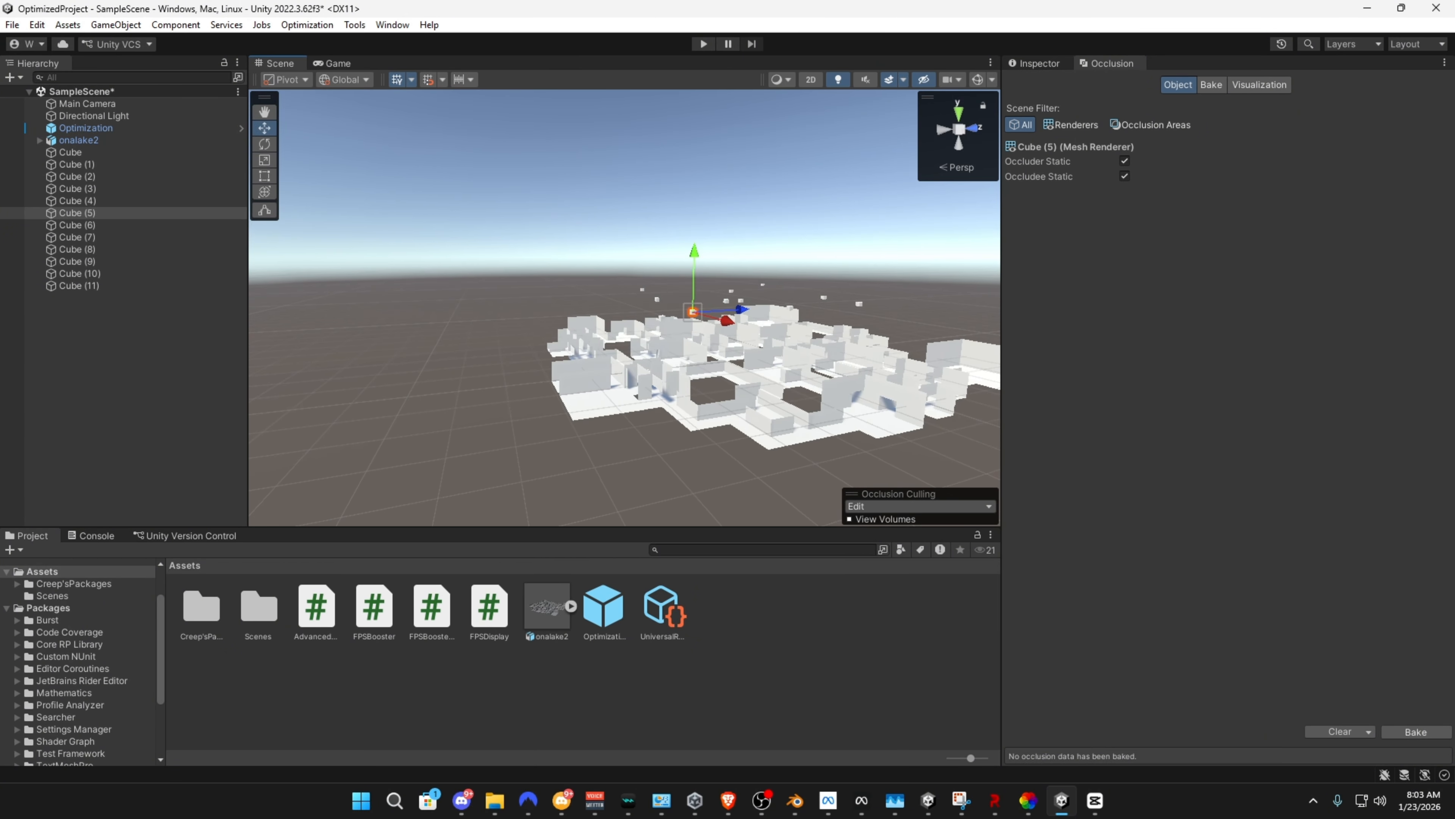
Select the onalake2 map with all the cubes, bake the occlusion data, and show the occlusion visualization
click(79, 286)
shift+click(79, 140)
click(1259, 84)
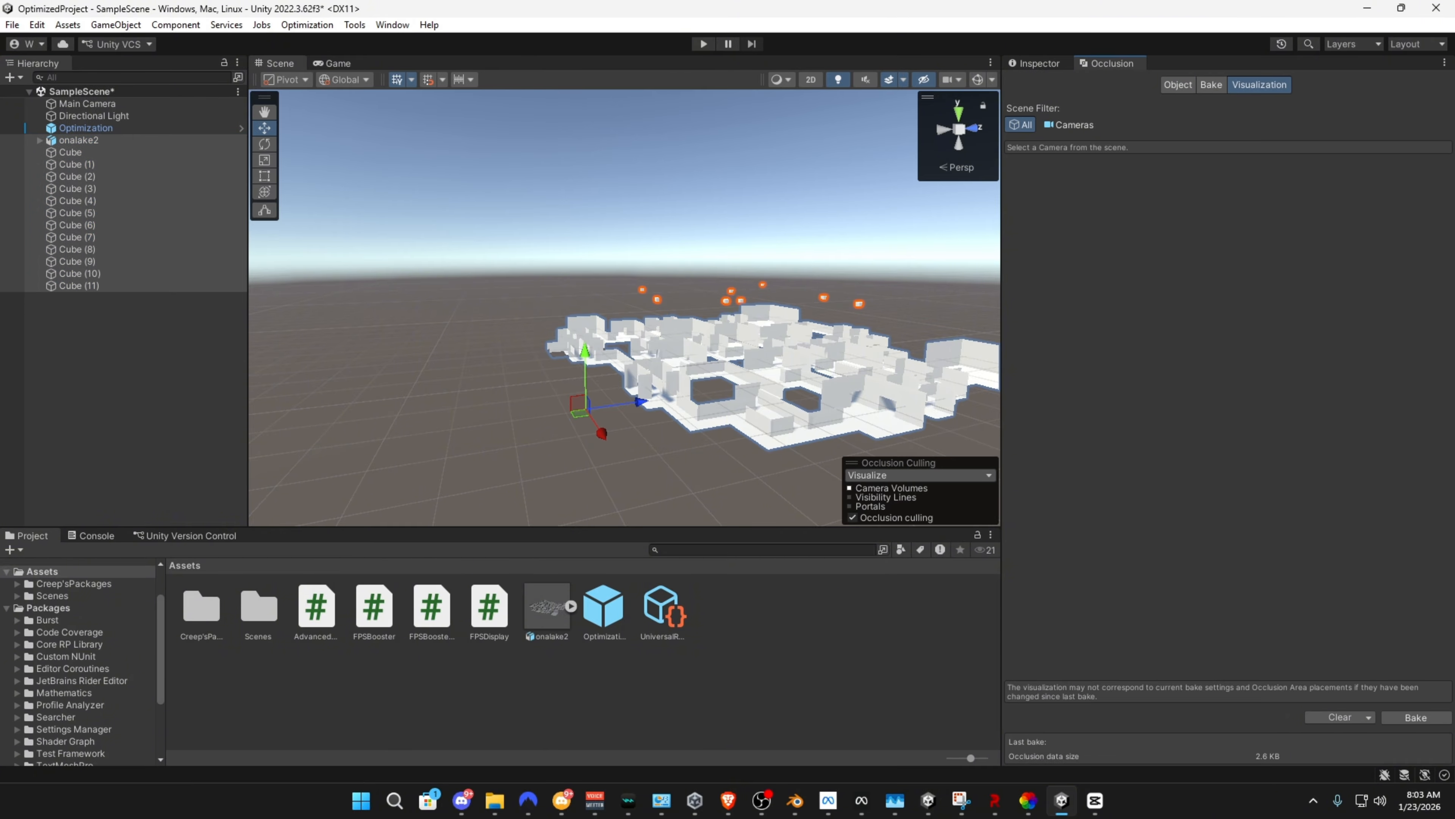
right_drag(625, 298, 831, 397)
key(w)
key(s)
key(a)
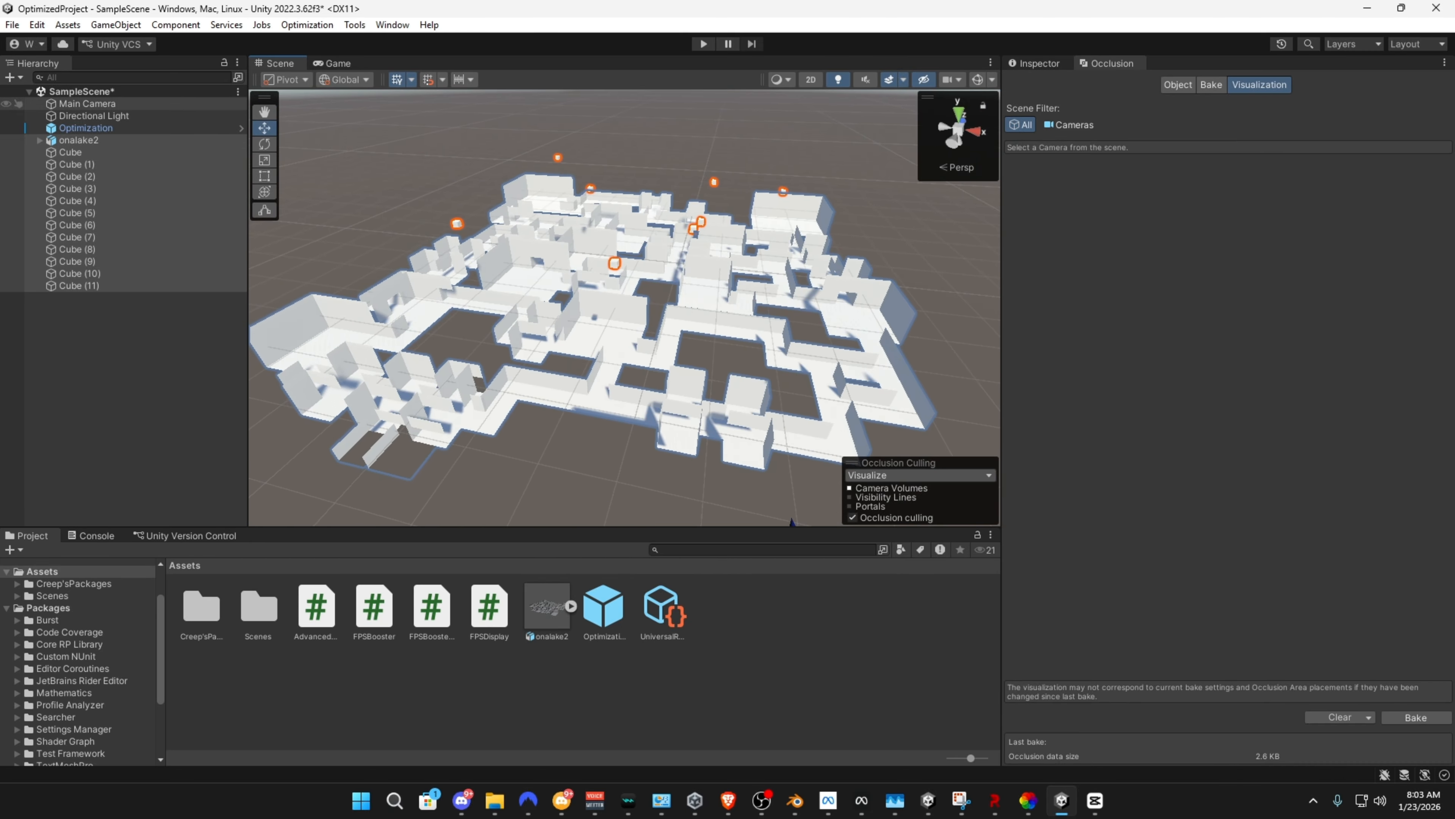
Select the Main Camera and rotate it to preview occlusion culling on the map and cubes
click(18, 104)
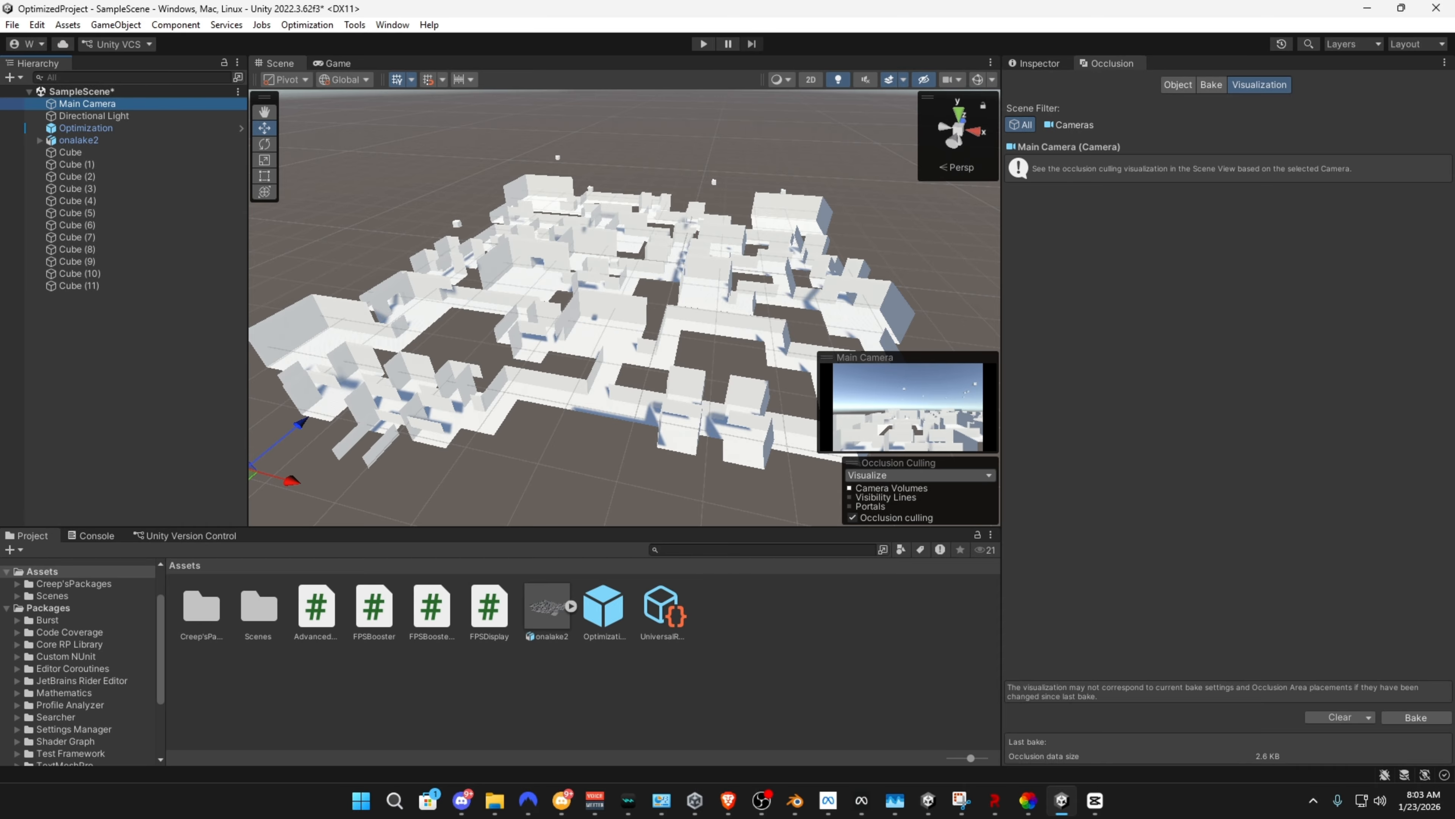
click(333, 63)
click(280, 64)
key(e)
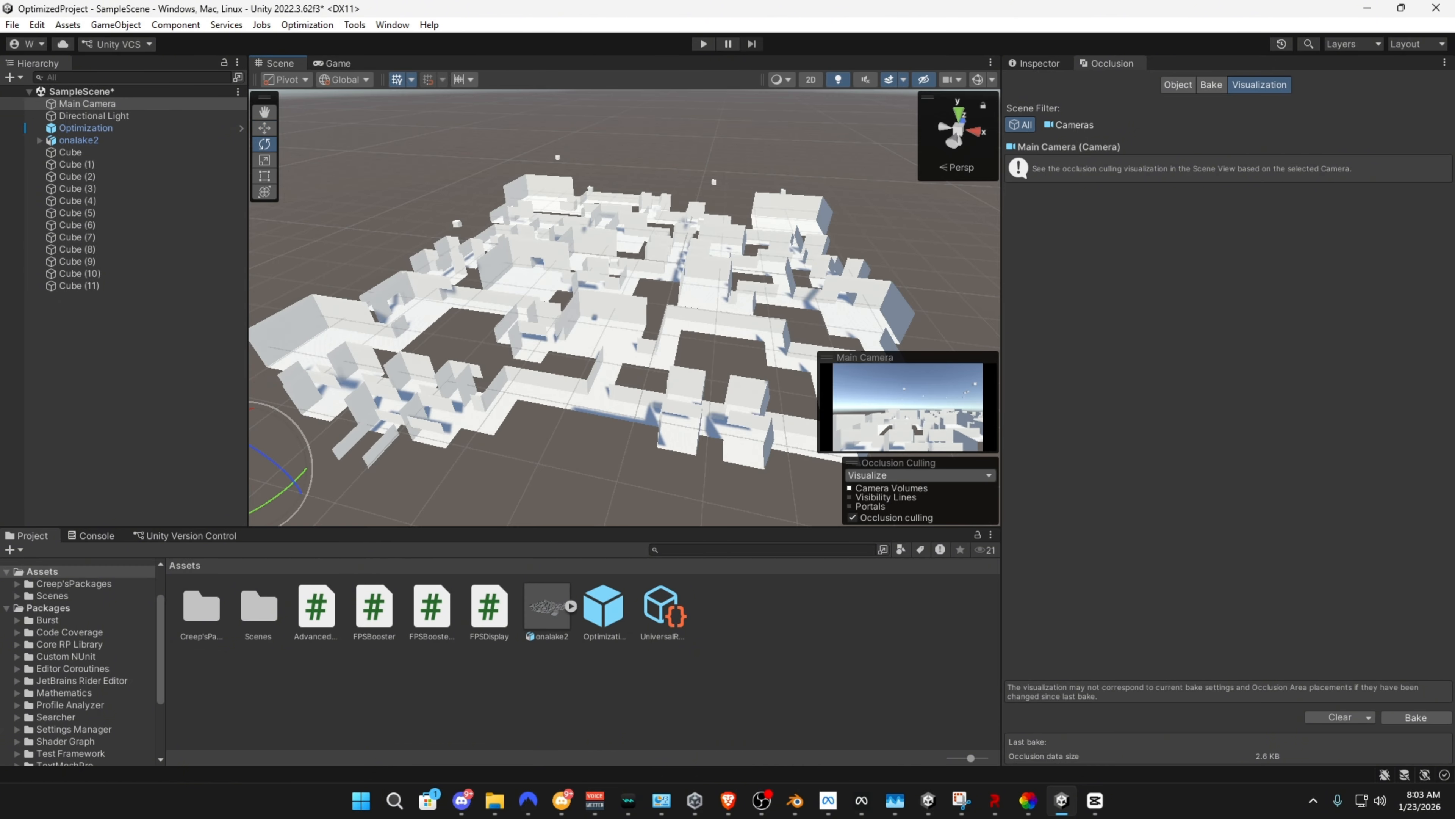
right_drag(487, 350, 424, 396)
mouse_move(417, 384)
mouse_down()
mouse_move(298, 419)
mouse_move(399, 390)
mouse_up()
drag(510, 351, 454, 370)
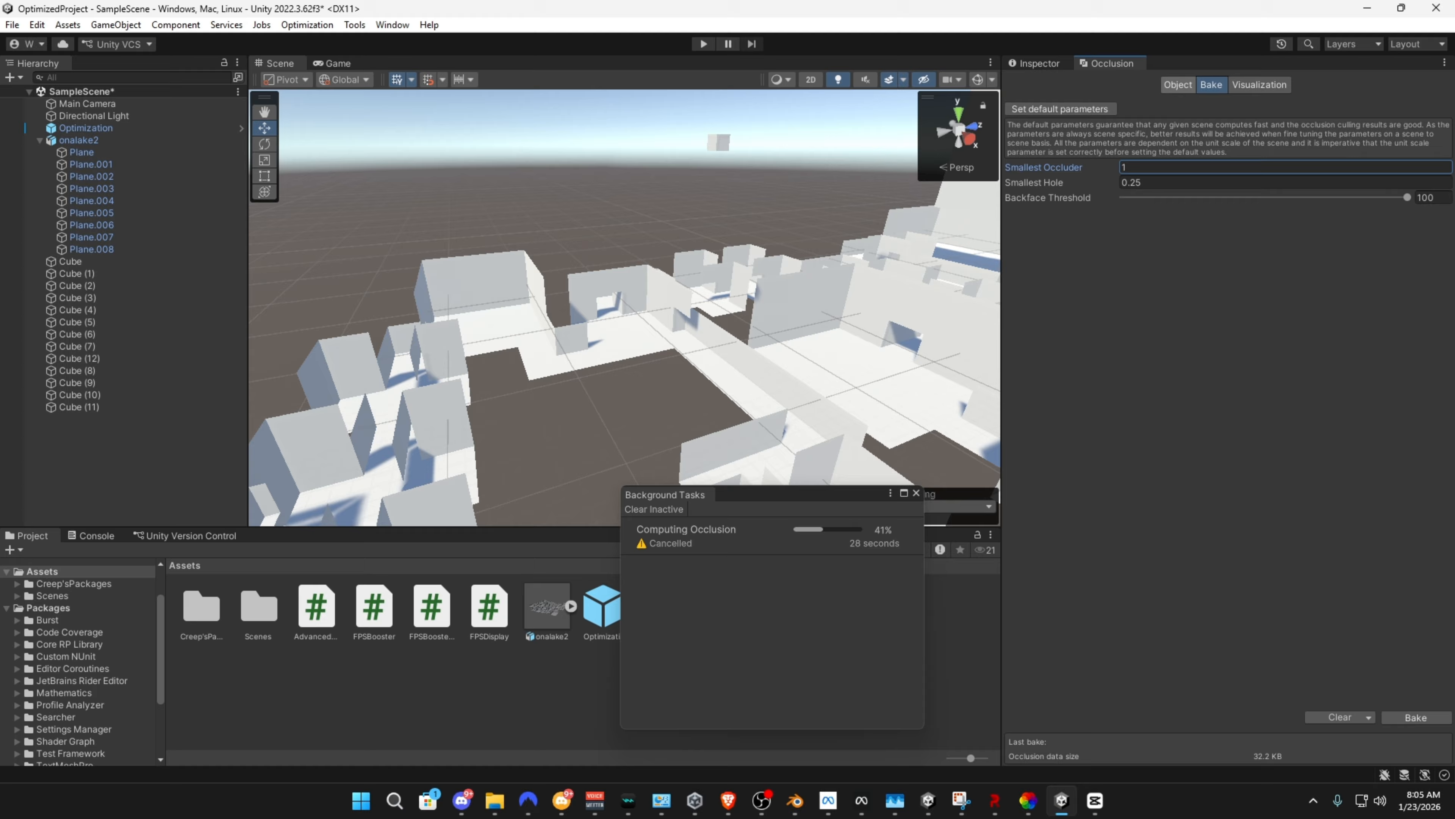
Review the object, bake and visualization settings of the occlusion culling setup, and filter the scene to cameras
click(1177, 84)
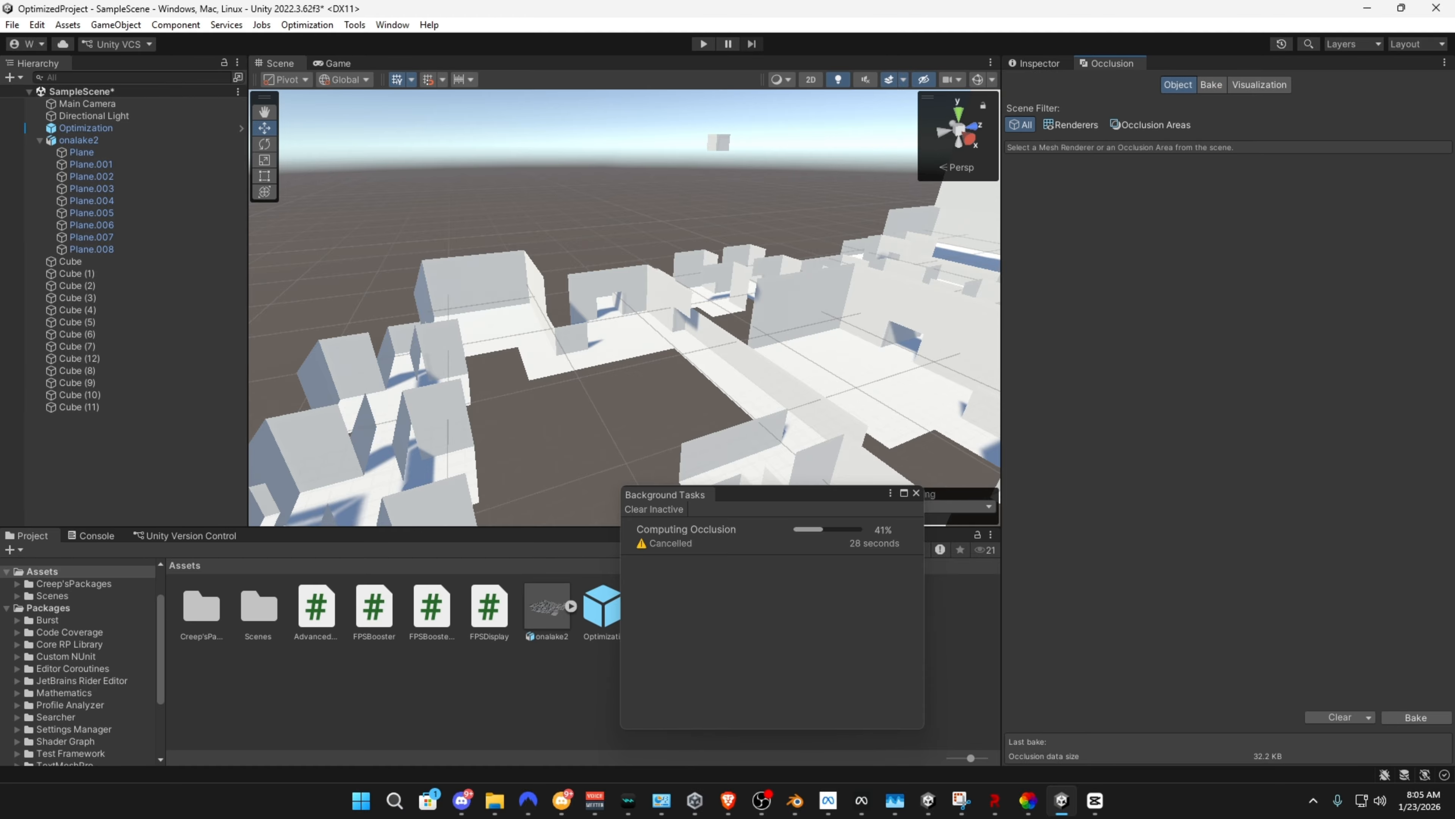
click(1071, 125)
click(1021, 124)
click(1259, 85)
click(1211, 85)
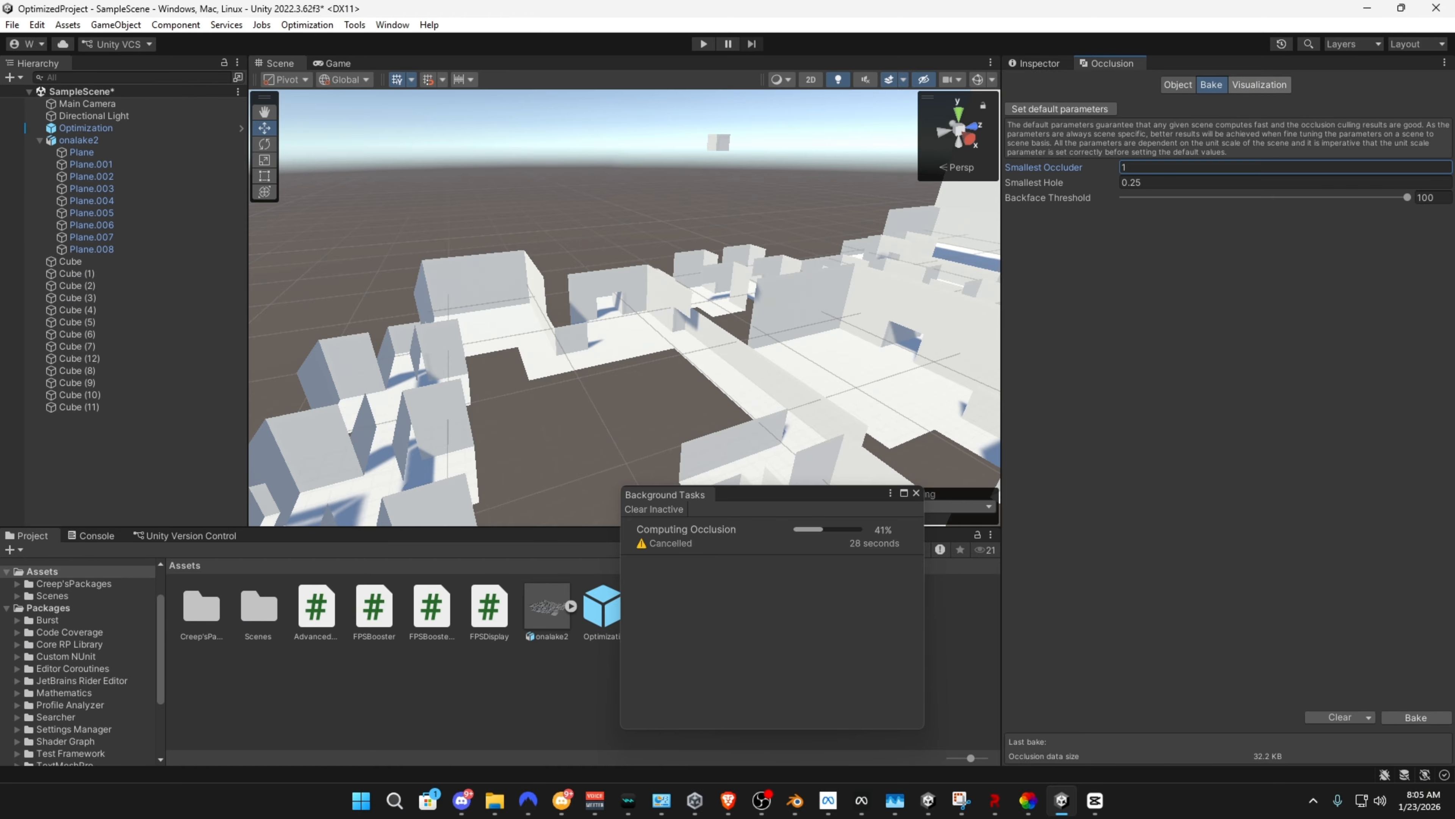
click(1259, 85)
click(1069, 125)
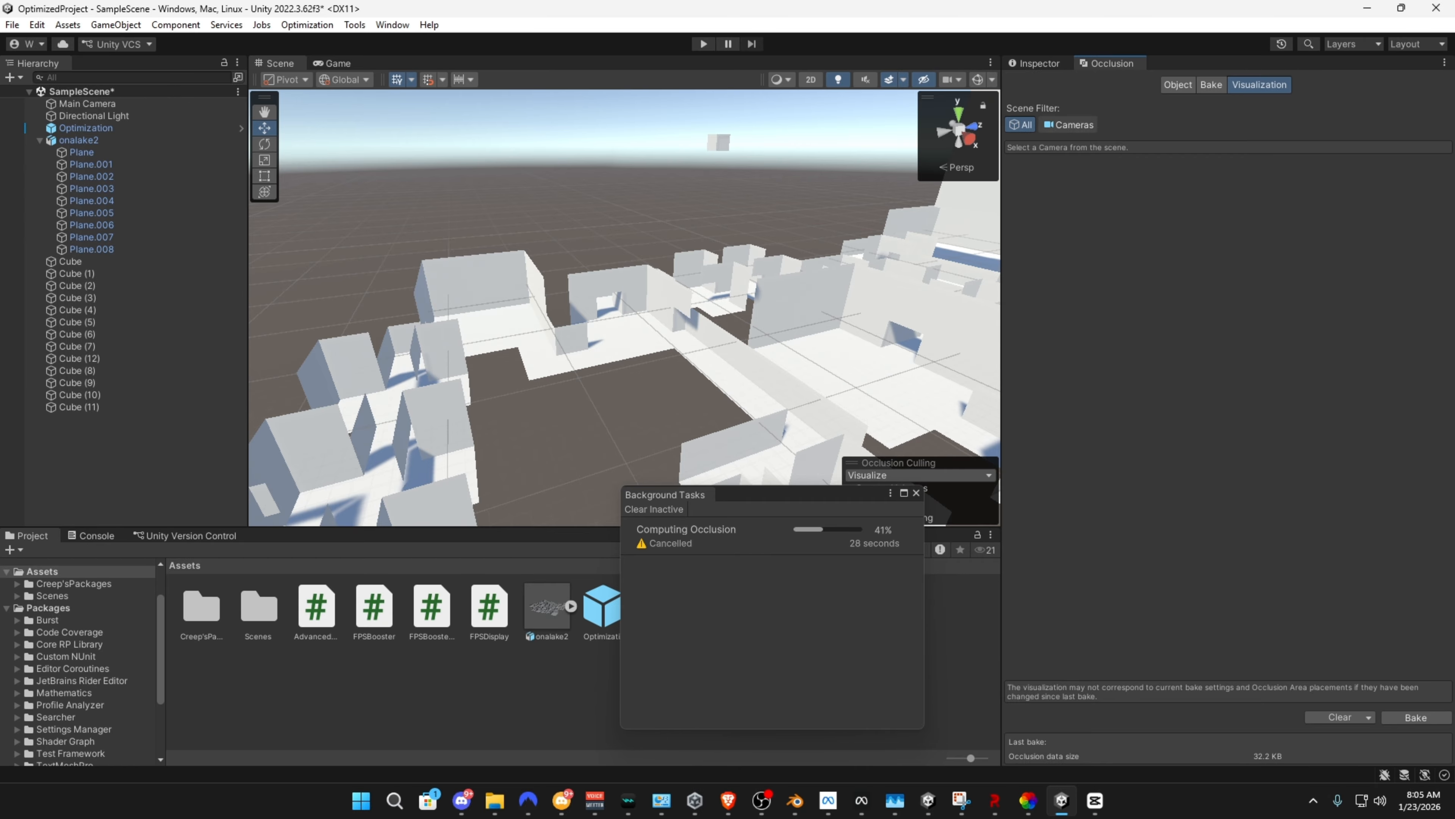
Select Plane.007 of the onalake2 map, examine its Mesh Renderer settings, and look over the map from other angles
drag(802, 493, 620, 474)
right_drag(573, 321, 744, 344)
click(405, 310)
click(1038, 63)
scroll(1226, 402, down, 5)
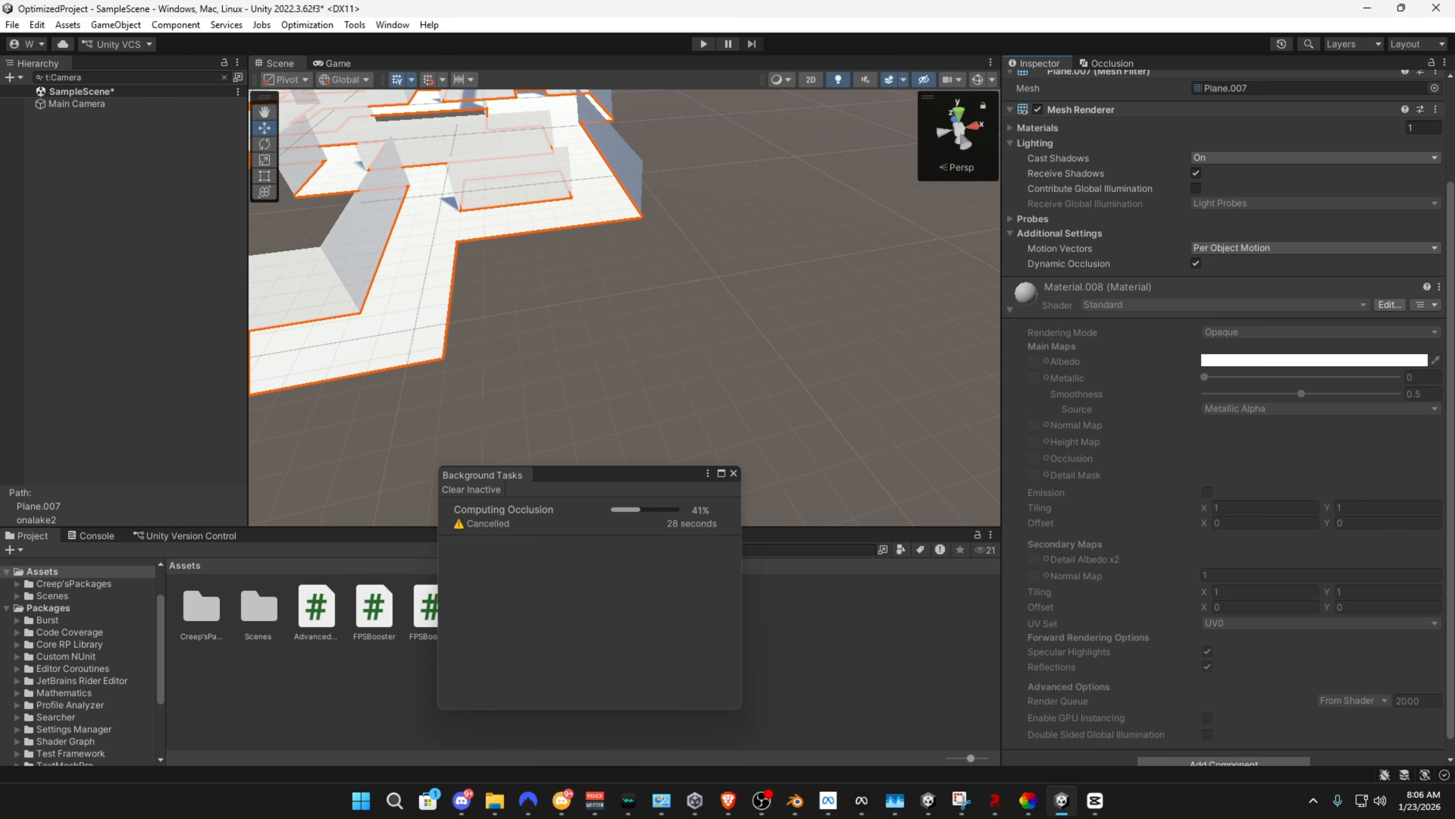
right_drag(630, 321, 522, 278)
key(w)
drag(562, 474, 636, 491)
right_drag(636, 355, 287, 356)
key(s)
Clear the hierarchy's camera filter, enter play mode, and move the Background Tasks window off the game view
click(224, 78)
click(704, 44)
drag(636, 491, 1184, 385)
Select all the cubes from Cube to Cube (11) and repeatedly toggle their active state to compare the rendering statistics
click(70, 262)
shift+click(79, 407)
click(1042, 84)
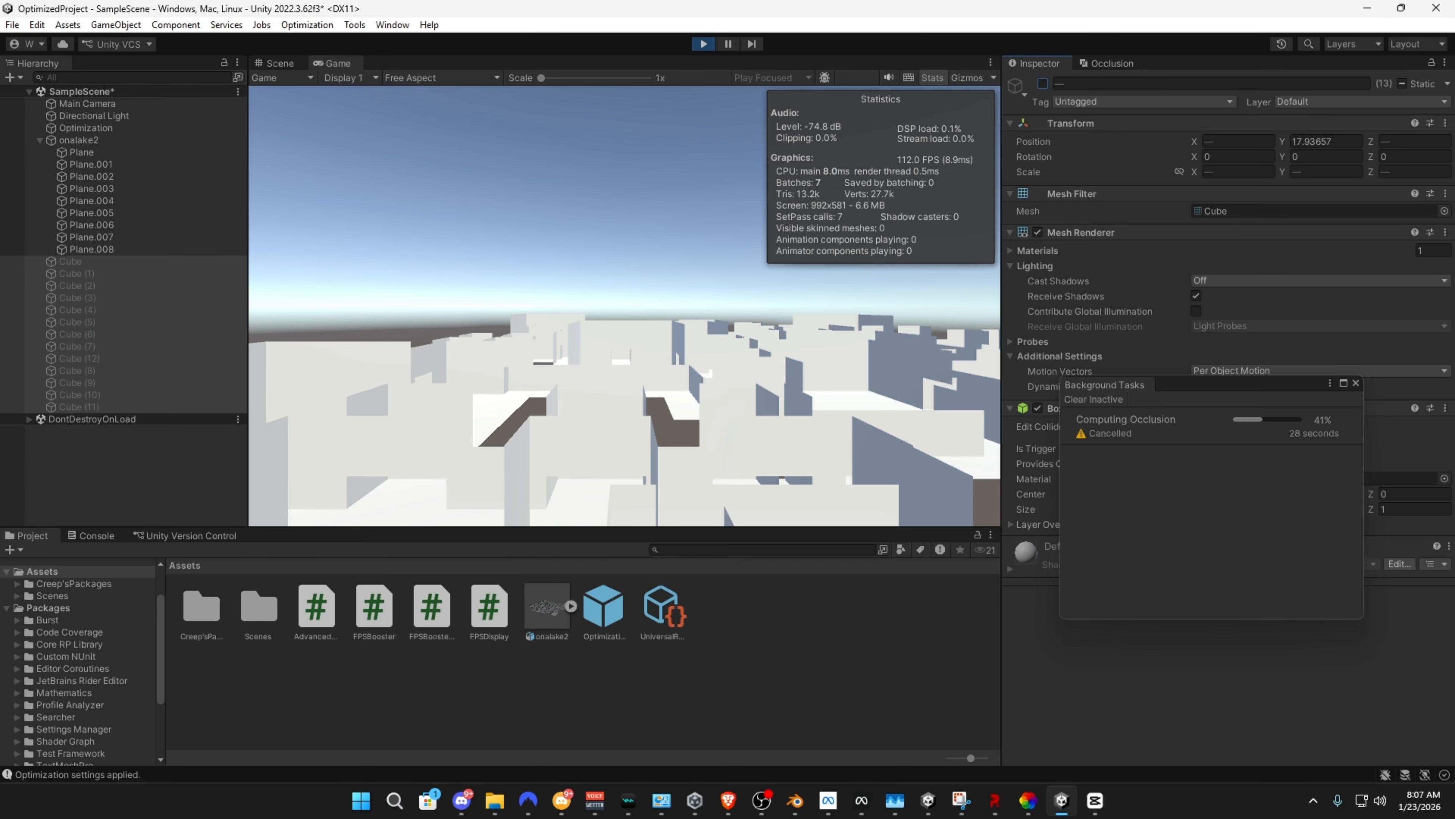
click(1043, 84)
click(1043, 84)
click(1042, 84)
click(1043, 84)
click(1043, 84)
click(1043, 83)
click(1043, 83)
click(1042, 83)
click(1042, 84)
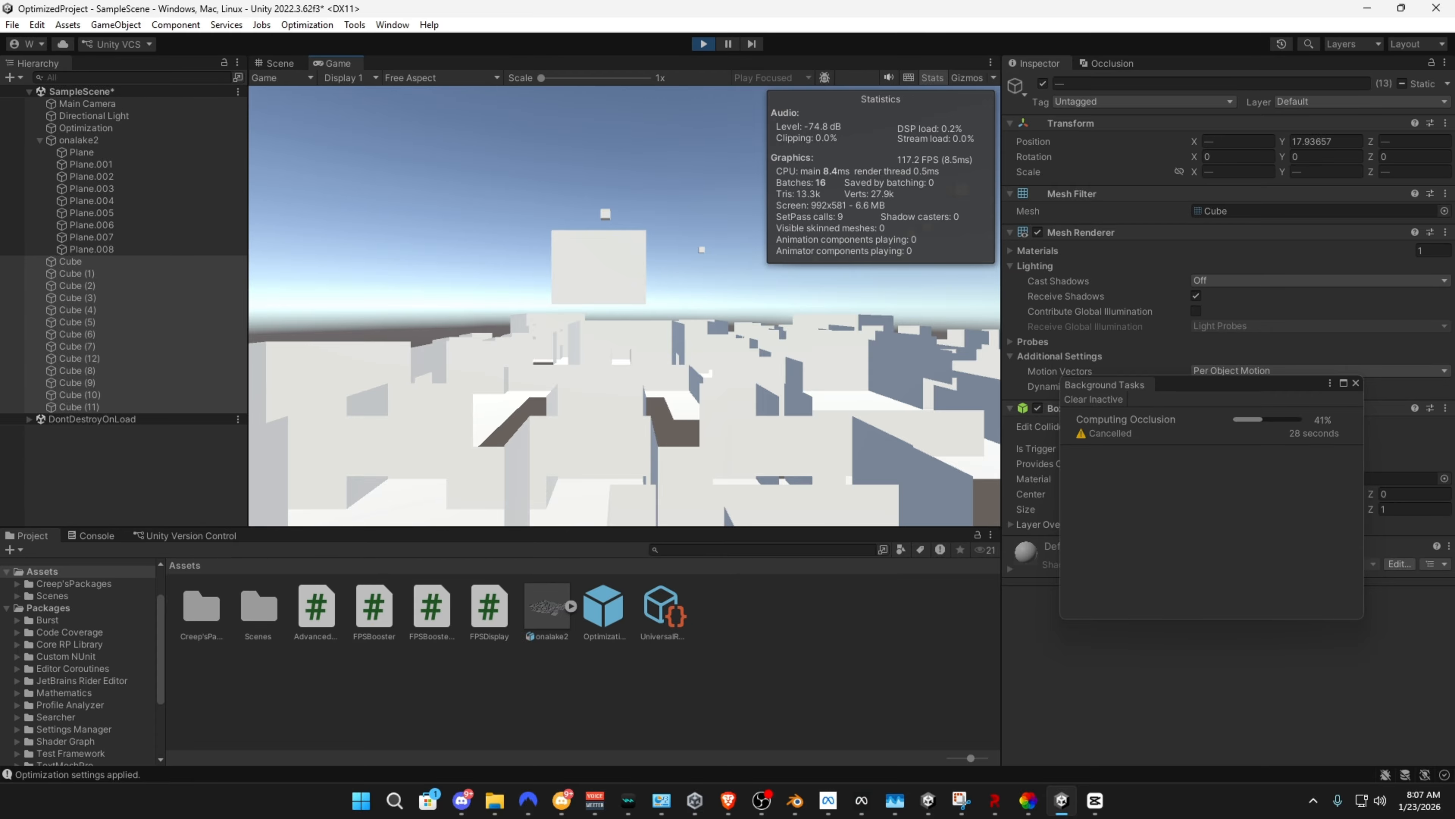
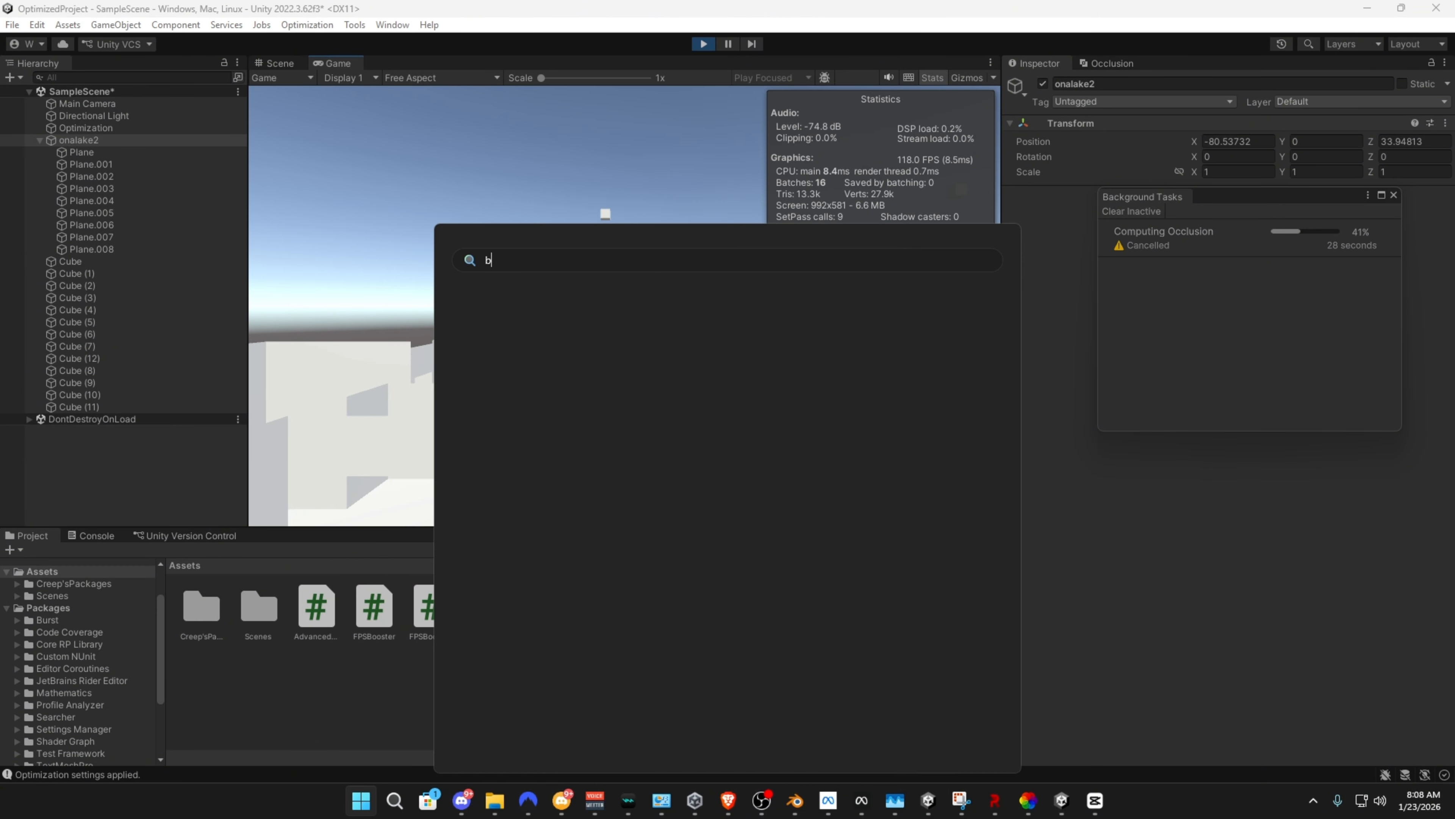
Launch Blender with a new default scene and dismiss the splash screen
text(blender 5.0)
key(Return)
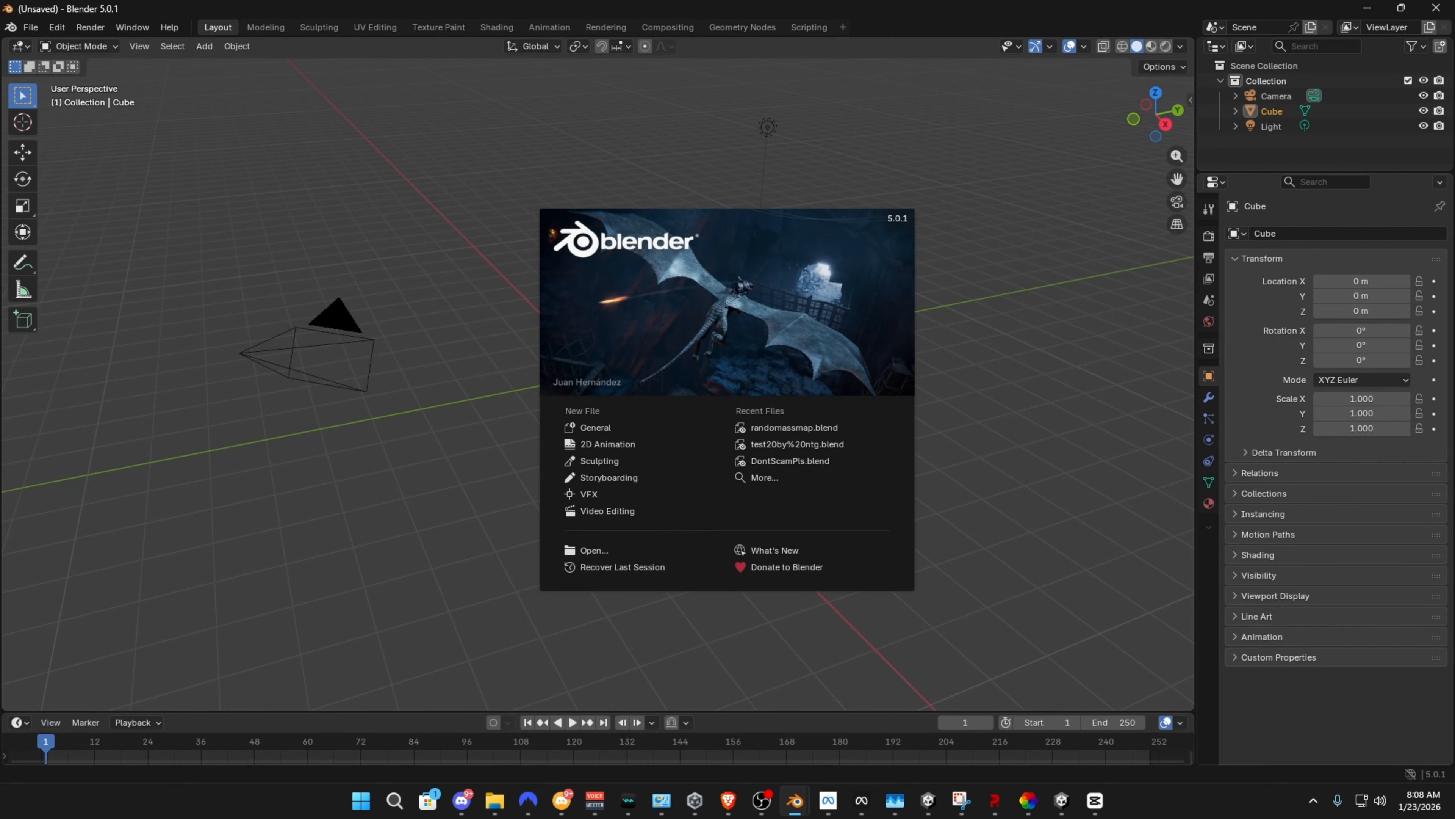
click(997, 401)
click(1209, 397)
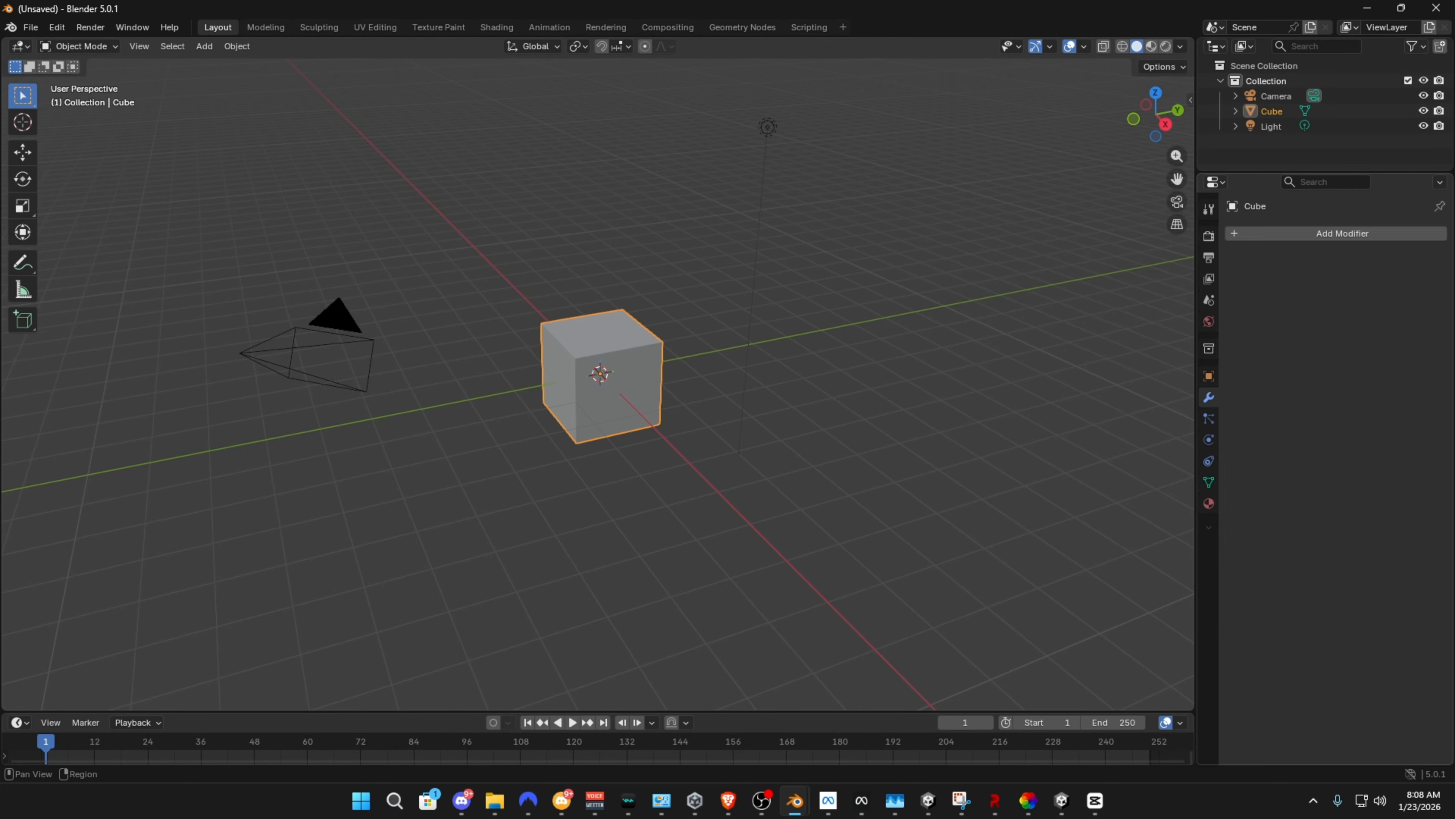
Add a Decimate modifier to the default cube, using Planar mode with an angle limit of 10.7°
click(1343, 233)
click(1243, 252)
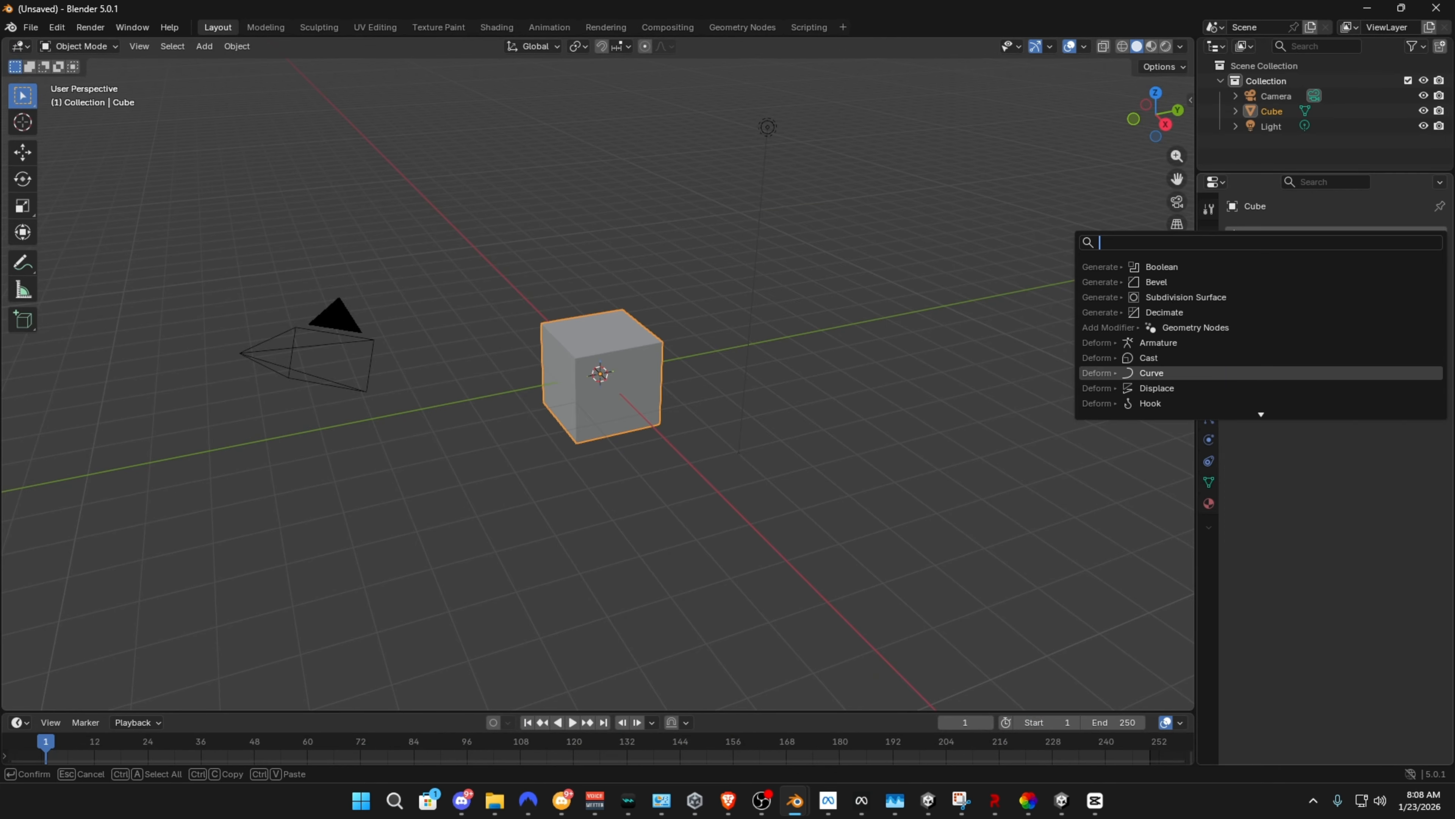
click(1195, 313)
middle_drag(602, 459, 642, 447)
scroll(602, 401, up, 4)
click(602, 390)
click(1405, 281)
drag(1369, 299, 1401, 300)
click(1402, 259)
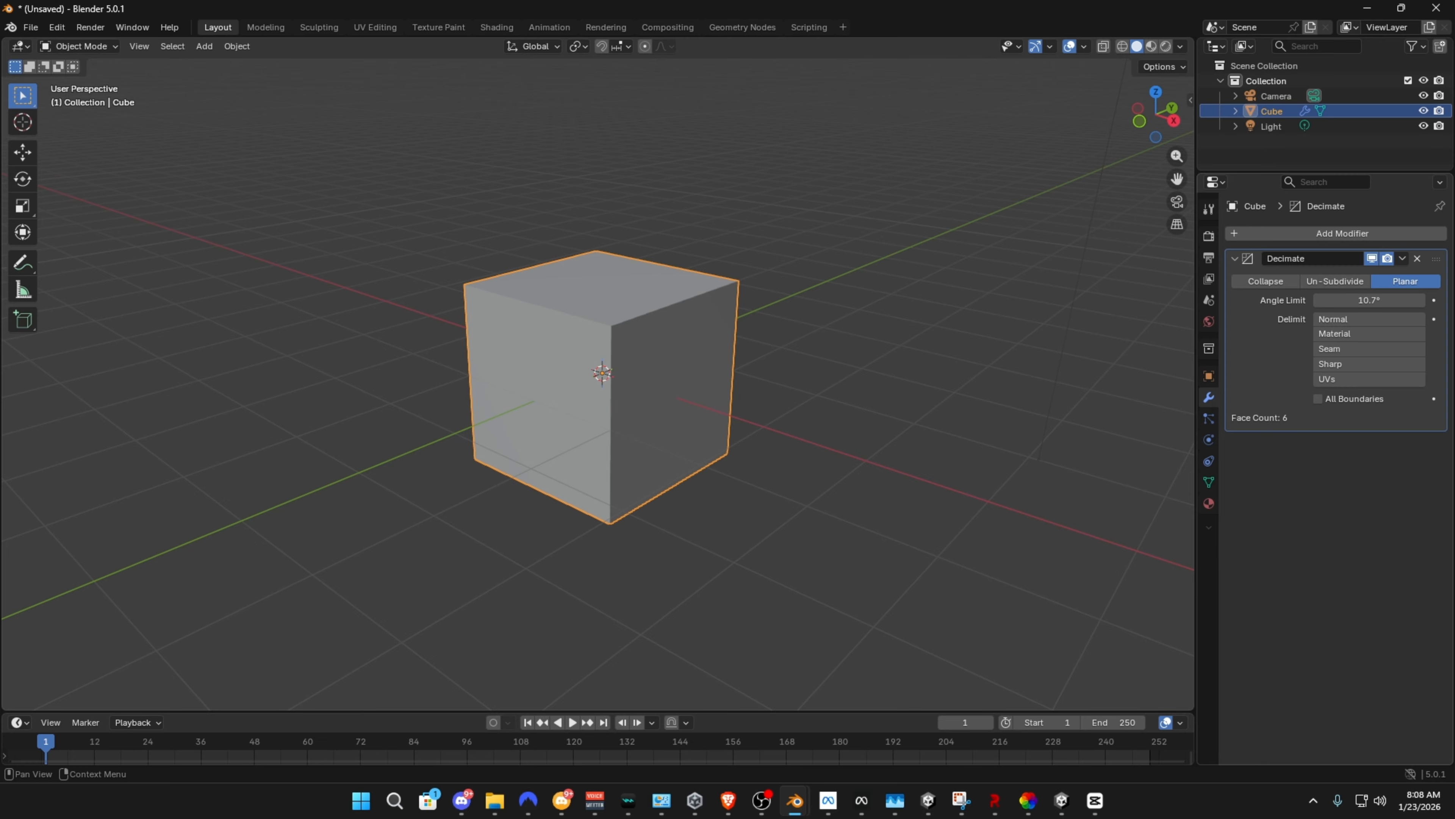
Remove the Decimate modifier from the cube, undoing the first removal and deleting it again
click(1417, 258)
right_click(918, 252)
click(911, 245)
mouse_move(909, 246)
middle_down()
mouse_move(906, 260)
mouse_move(802, 209)
middle_up()
key(ctrl+z)
key(ctrl+z)
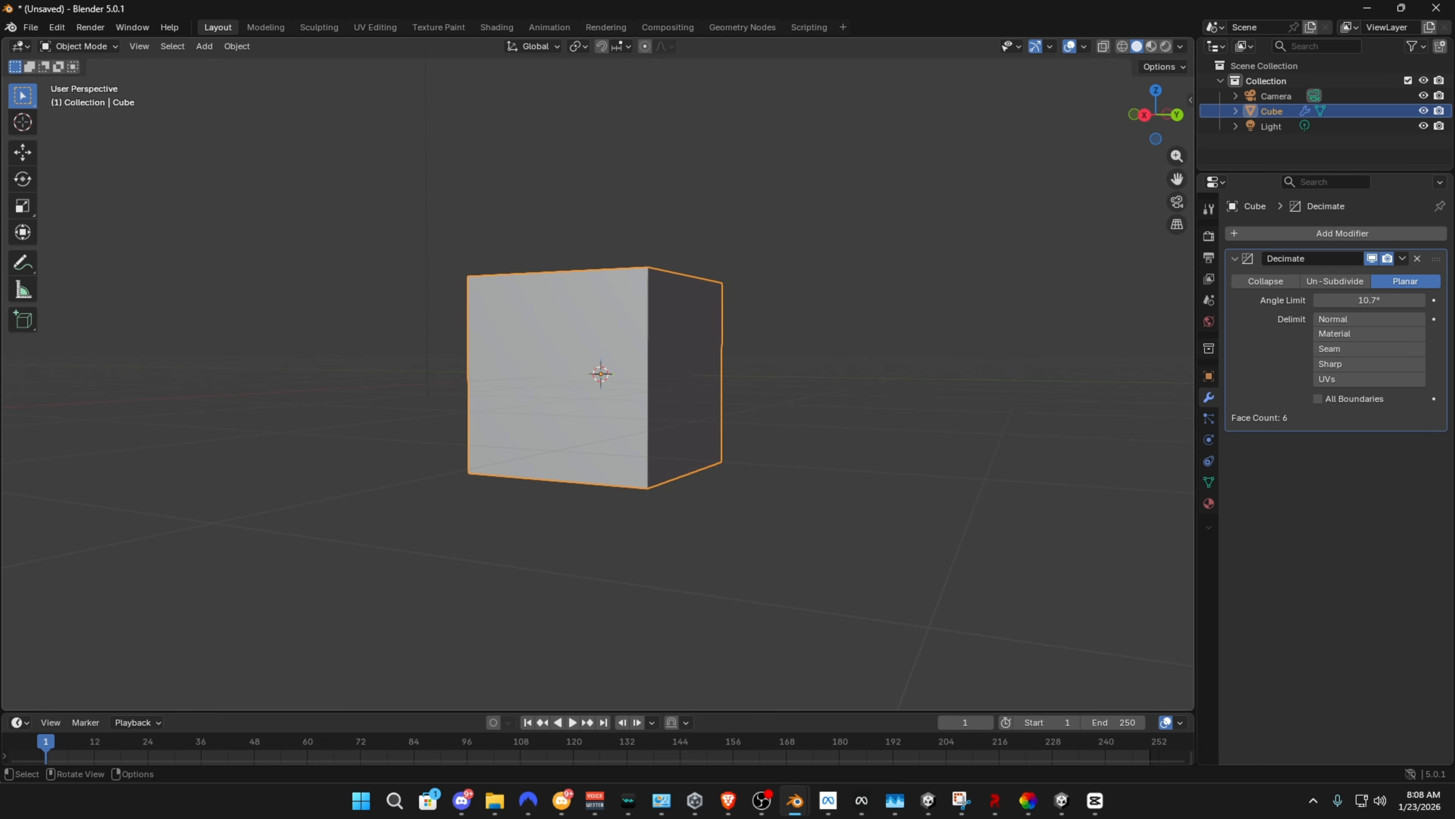
middle_drag(847, 252, 994, 275)
click(1417, 258)
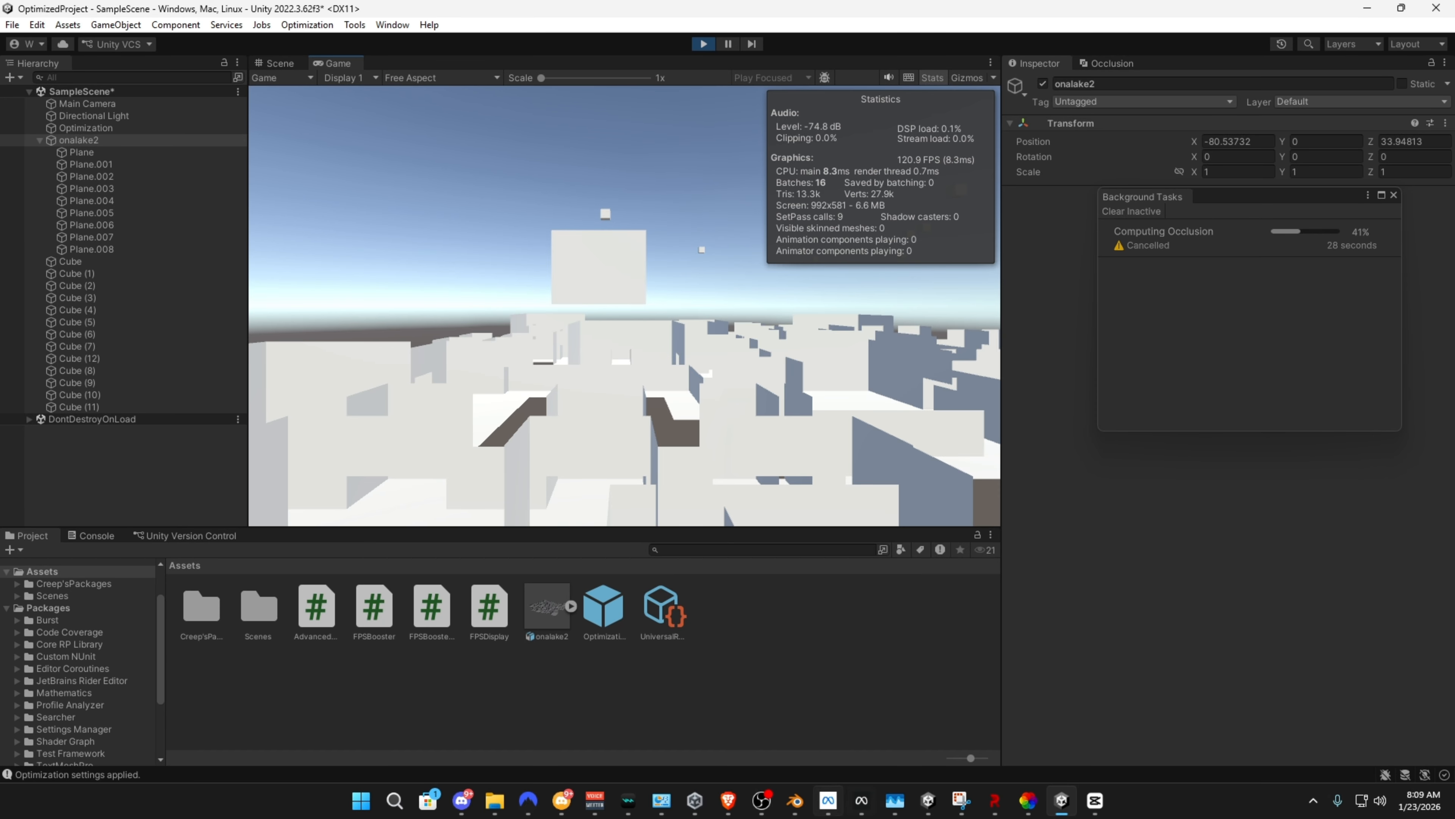
Switch from Unity back to the Blender window that contains the default cube
mouse_move(795, 800)
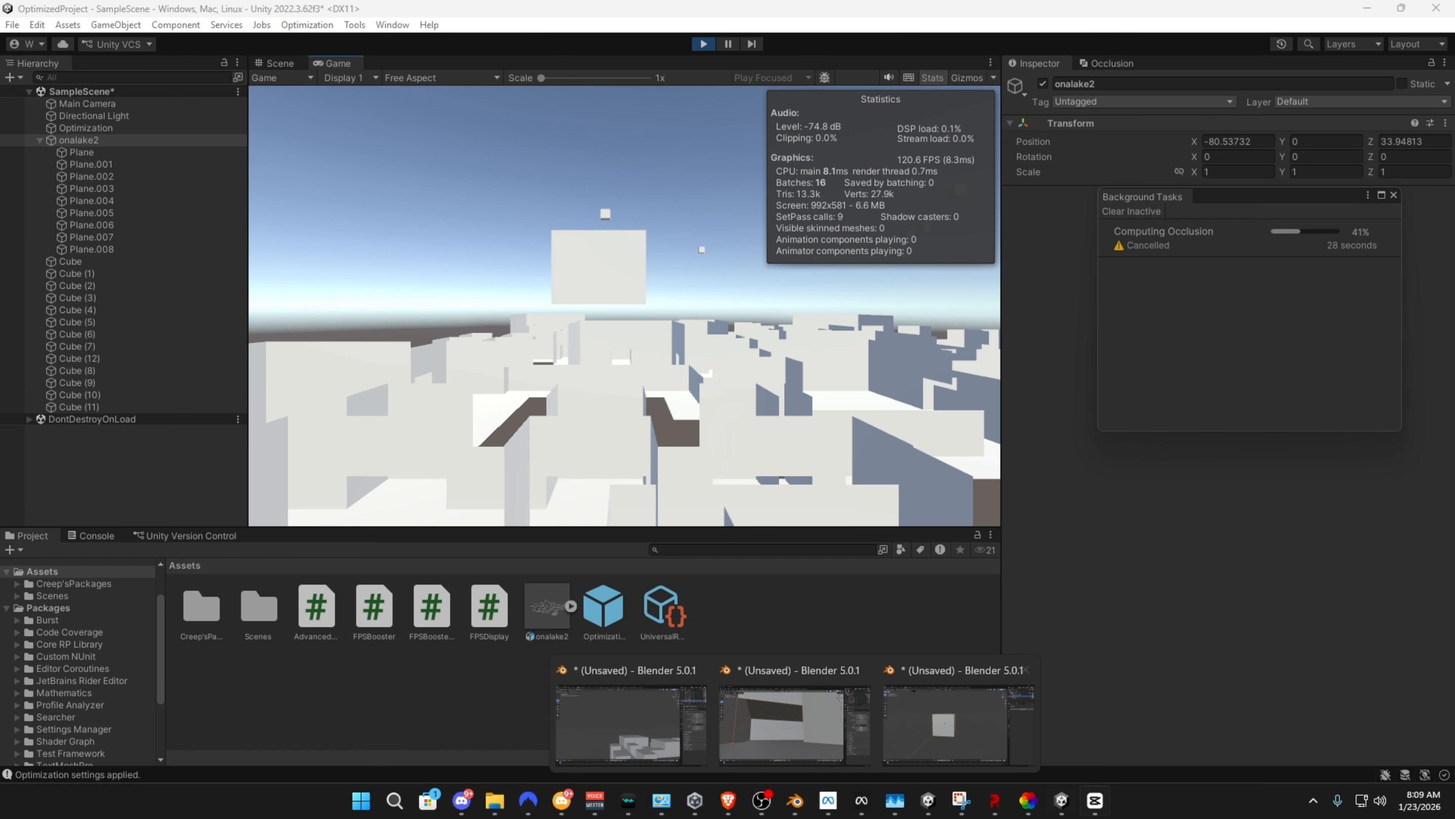
click(1028, 800)
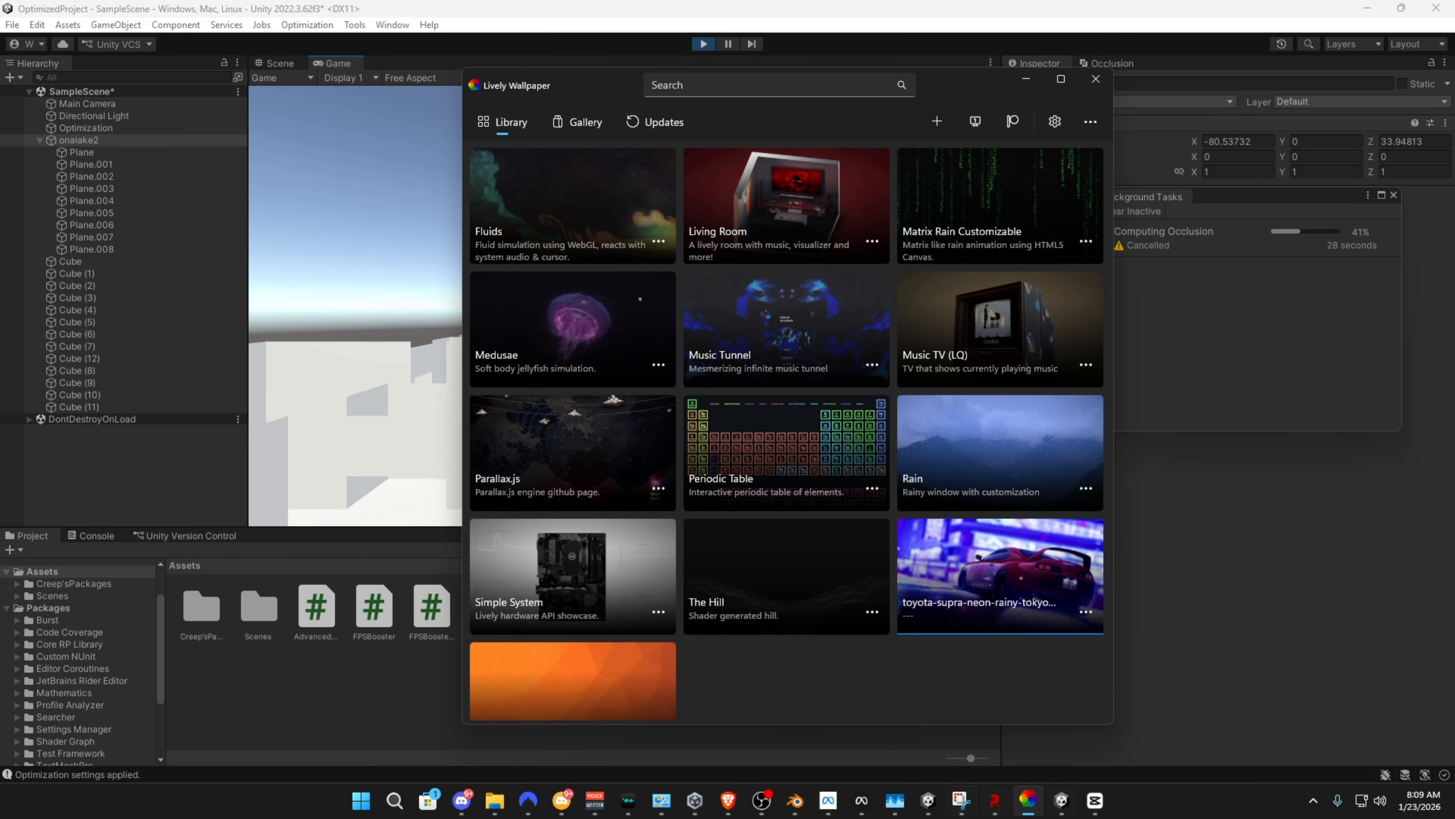
click(795, 800)
click(948, 725)
click(1387, 24)
Divide the elongated cube with many extra vertical edges in Edit Mode and return to Object Mode
key(Tab)
key(ctrl+r)
key(3)
click(407, 387)
click(668, 444)
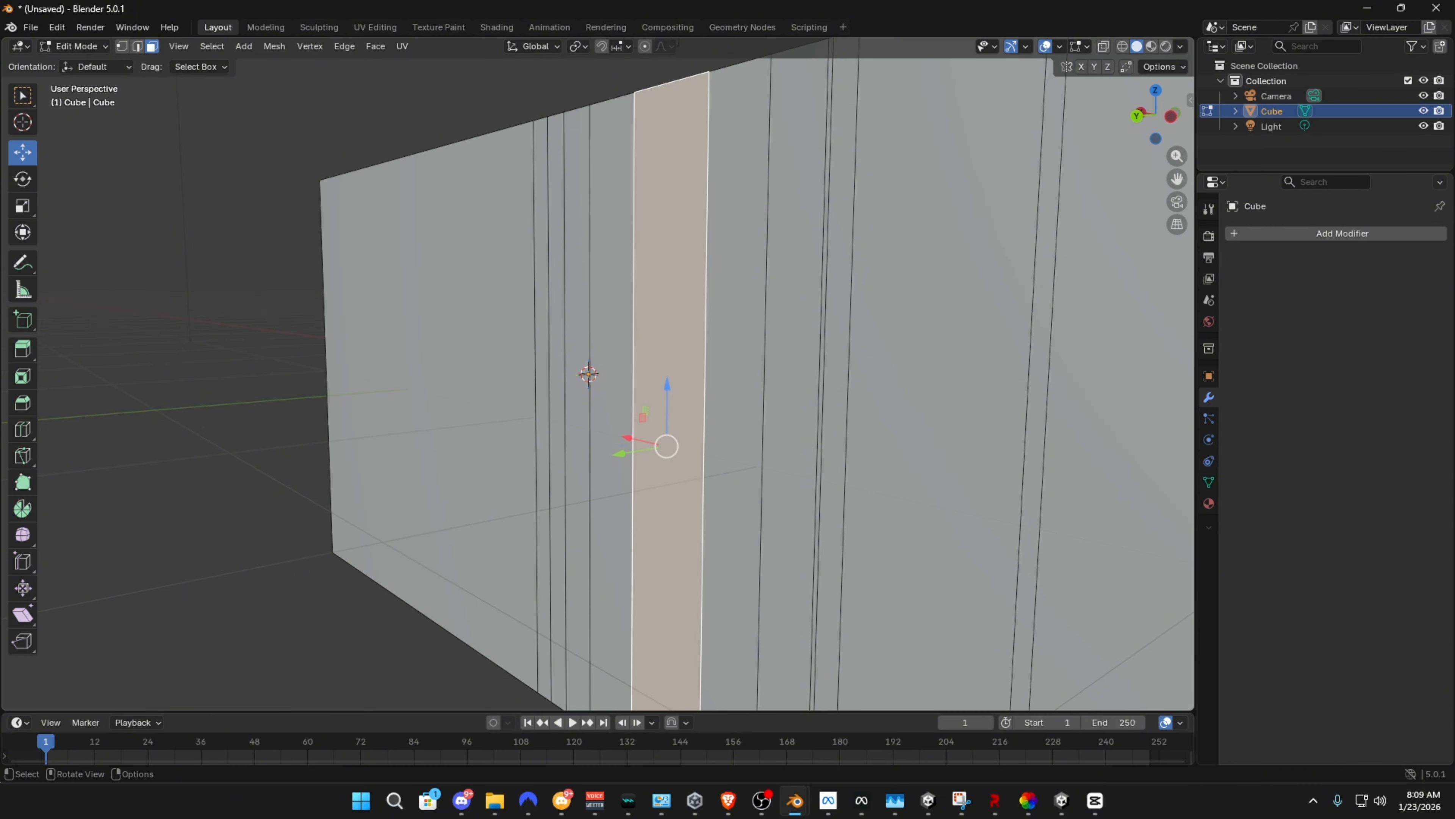
drag(832, 447, 837, 459)
drag(745, 436, 822, 470)
click(799, 450)
middle_drag(800, 450, 845, 458)
key(Tab)
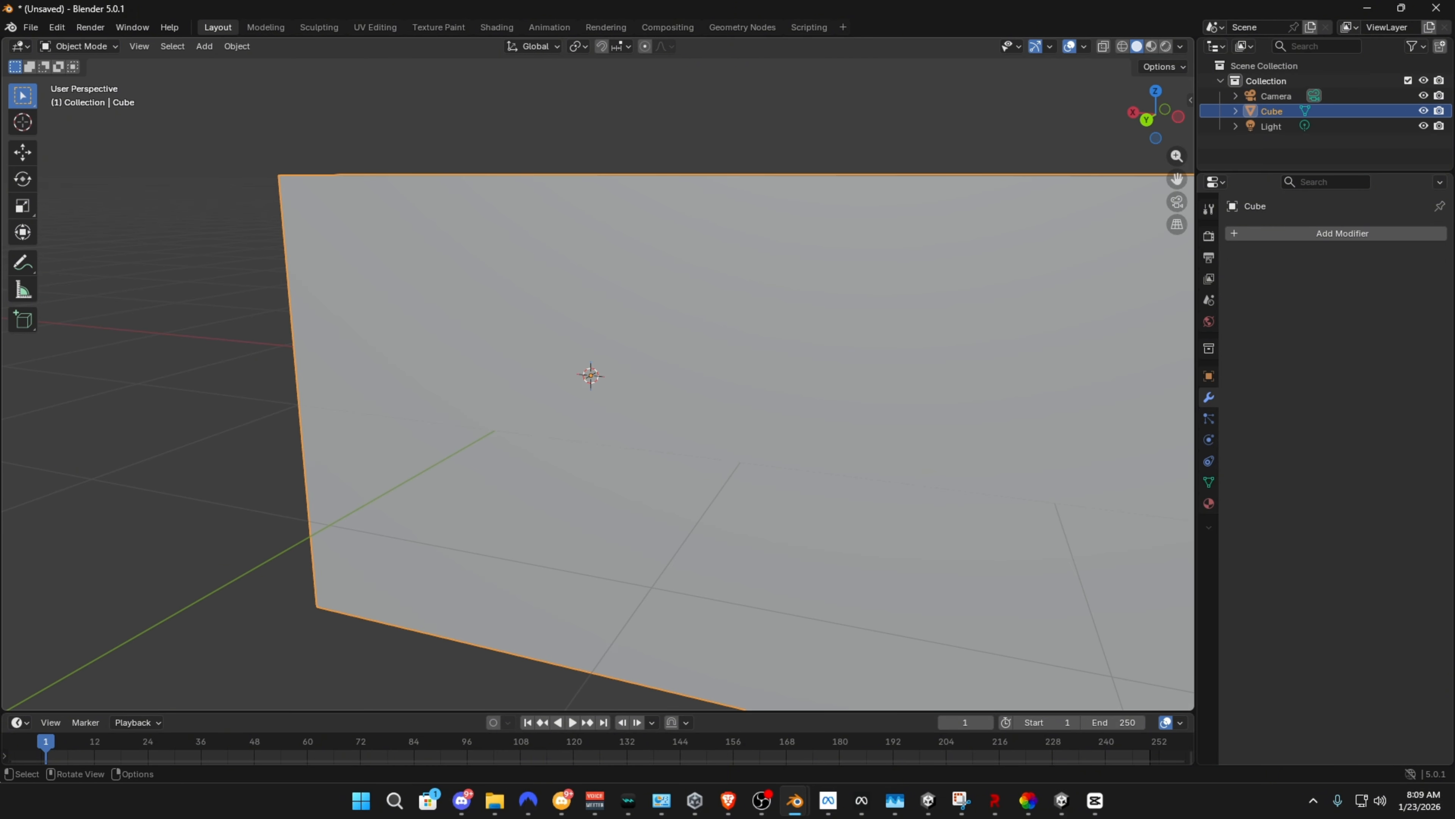
Enable the Statistics overlay in the 3D viewport
click(1084, 46)
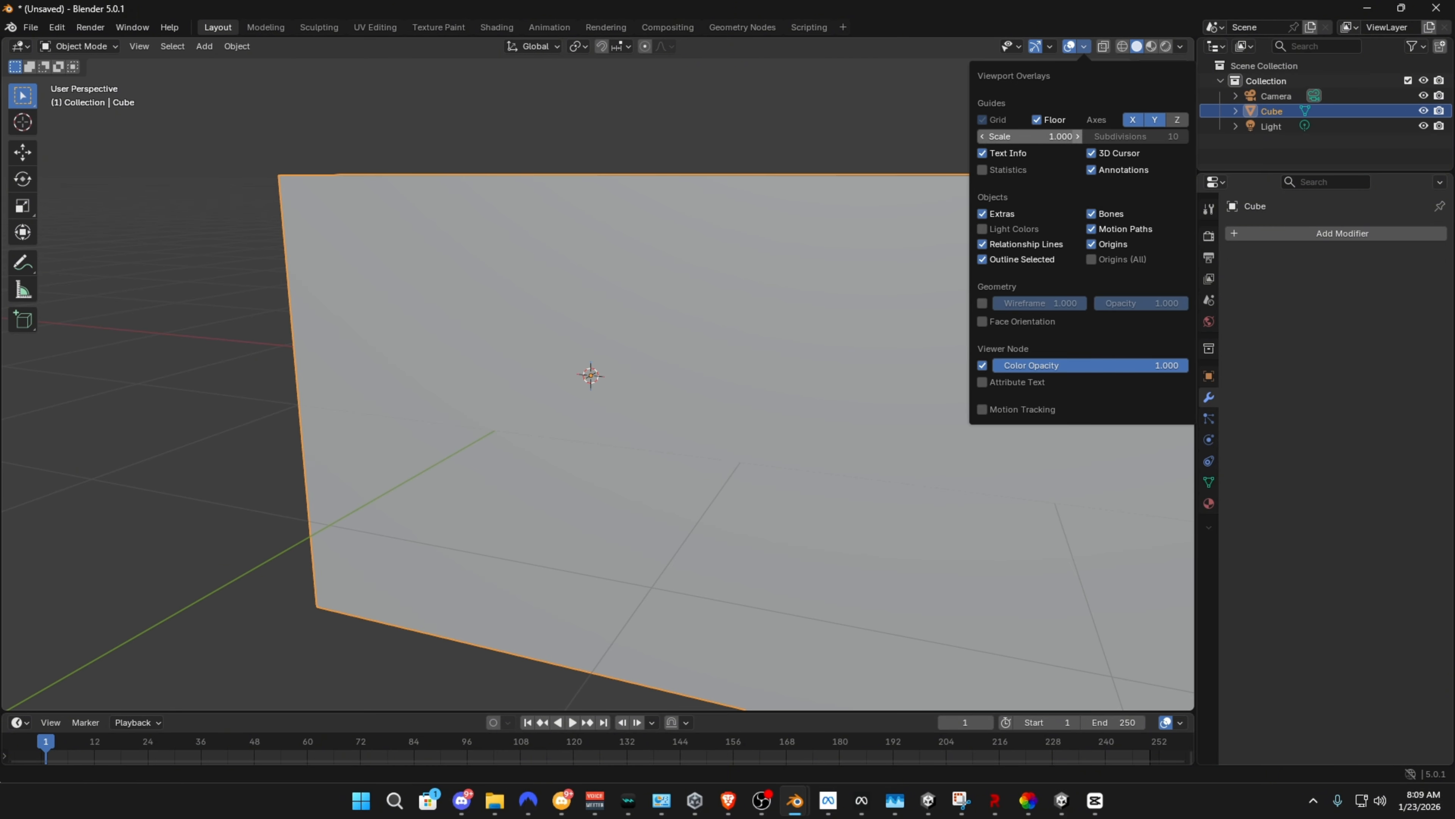
click(982, 169)
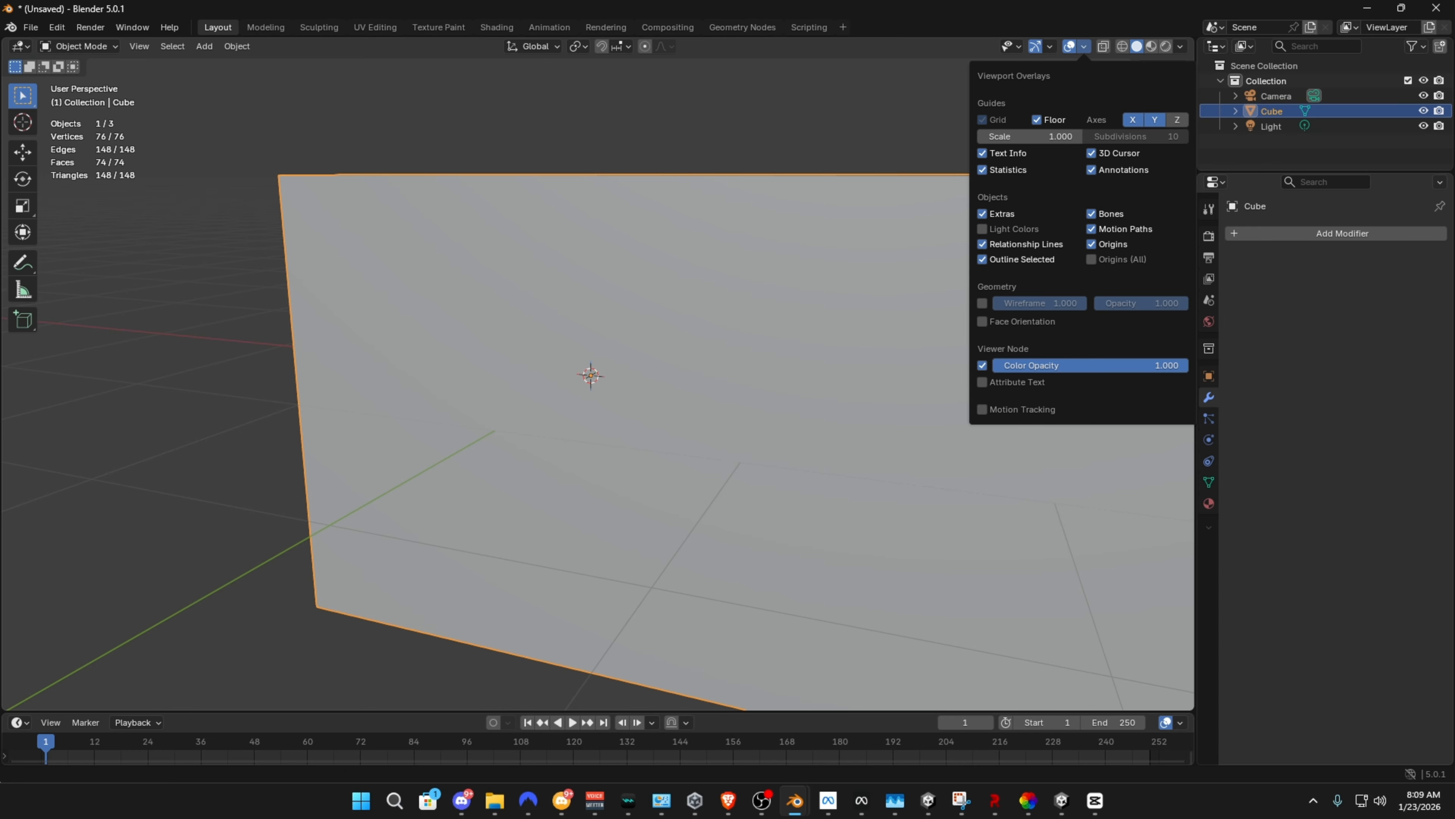
middle_drag(773, 413, 725, 430)
scroll(851, 433, down, 1)
Go back to Edit Mode and undo the segments added to the cube
key(Tab)
key(ctrl+z)
key(ctrl+z)
key(ctrl+z)
key(ctrl+z)
key(ctrl+z)
key(ctrl+z)
key(ctrl+z)
key(ctrl+z)
key(ctrl+z)
key(ctrl+z)
key(ctrl+z)
key(ctrl+z)
key(ctrl+z)
key(ctrl+z)
key(ctrl+z)
key(ctrl+z)
key(ctrl+z)
key(ctrl+z)
key(ctrl+z)
key(ctrl+z)
key(ctrl+z)
key(ctrl+z)
key(ctrl+z)
key(ctrl+z)
key(ctrl+z)
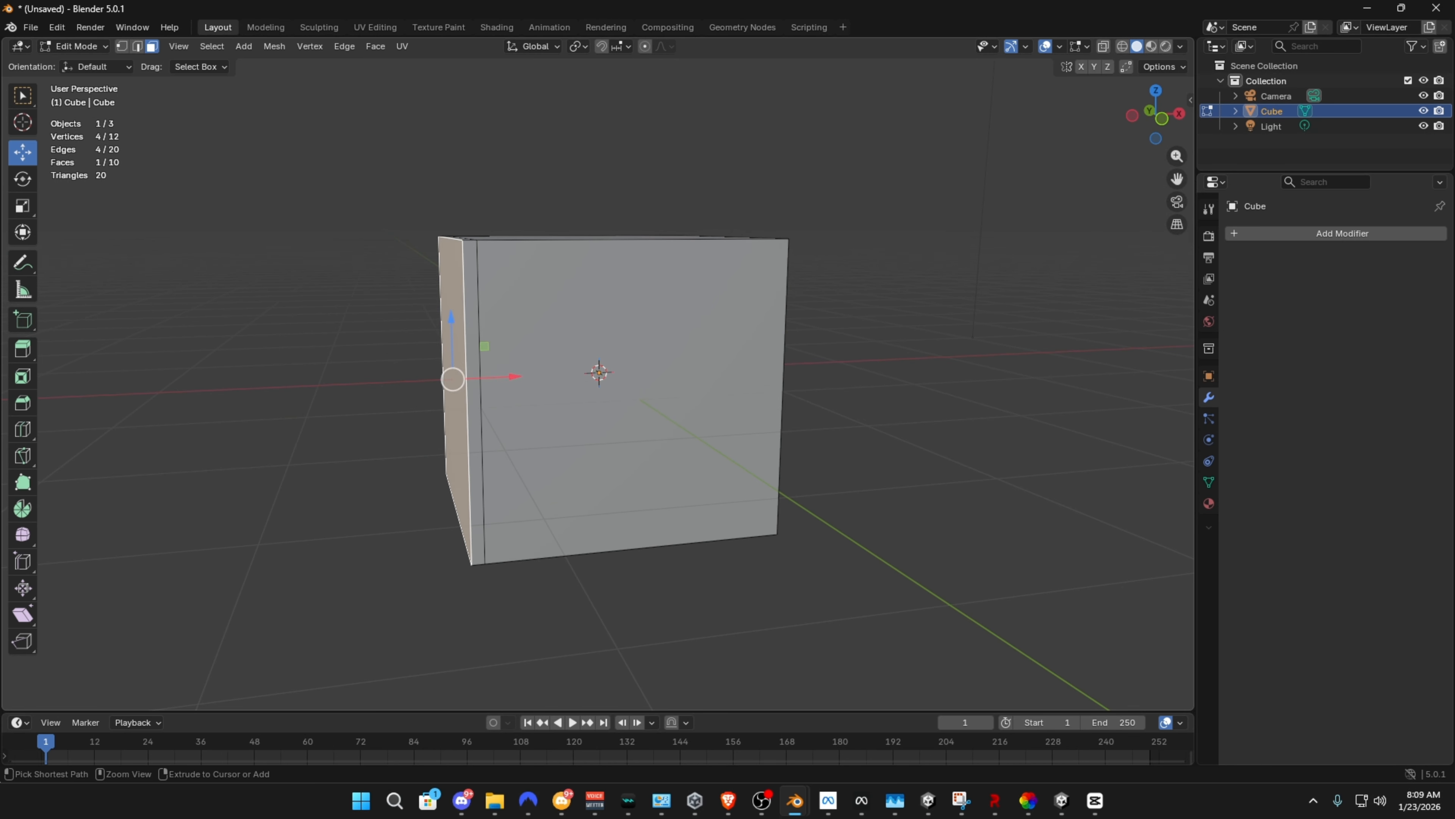
key(ctrl+z)
key(ctrl+z)
Extrude the cube's end face twice in a row to stretch the cube into a long bar
scroll(508, 385, down, 2)
click(508, 385)
scroll(508, 385, down, 4)
key(e)
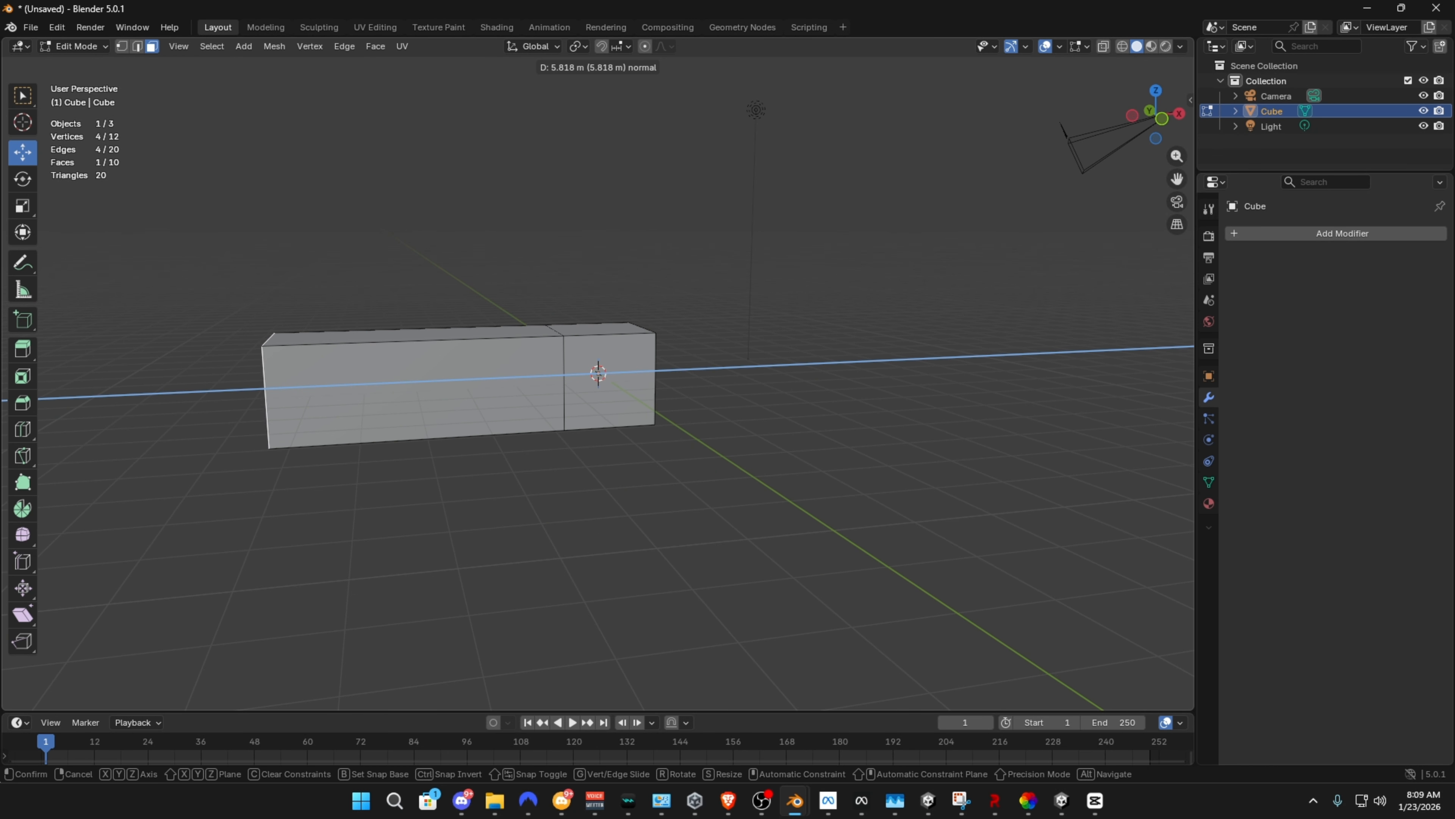
click(86, 398)
shift+middle_drag(86, 399, 664, 315)
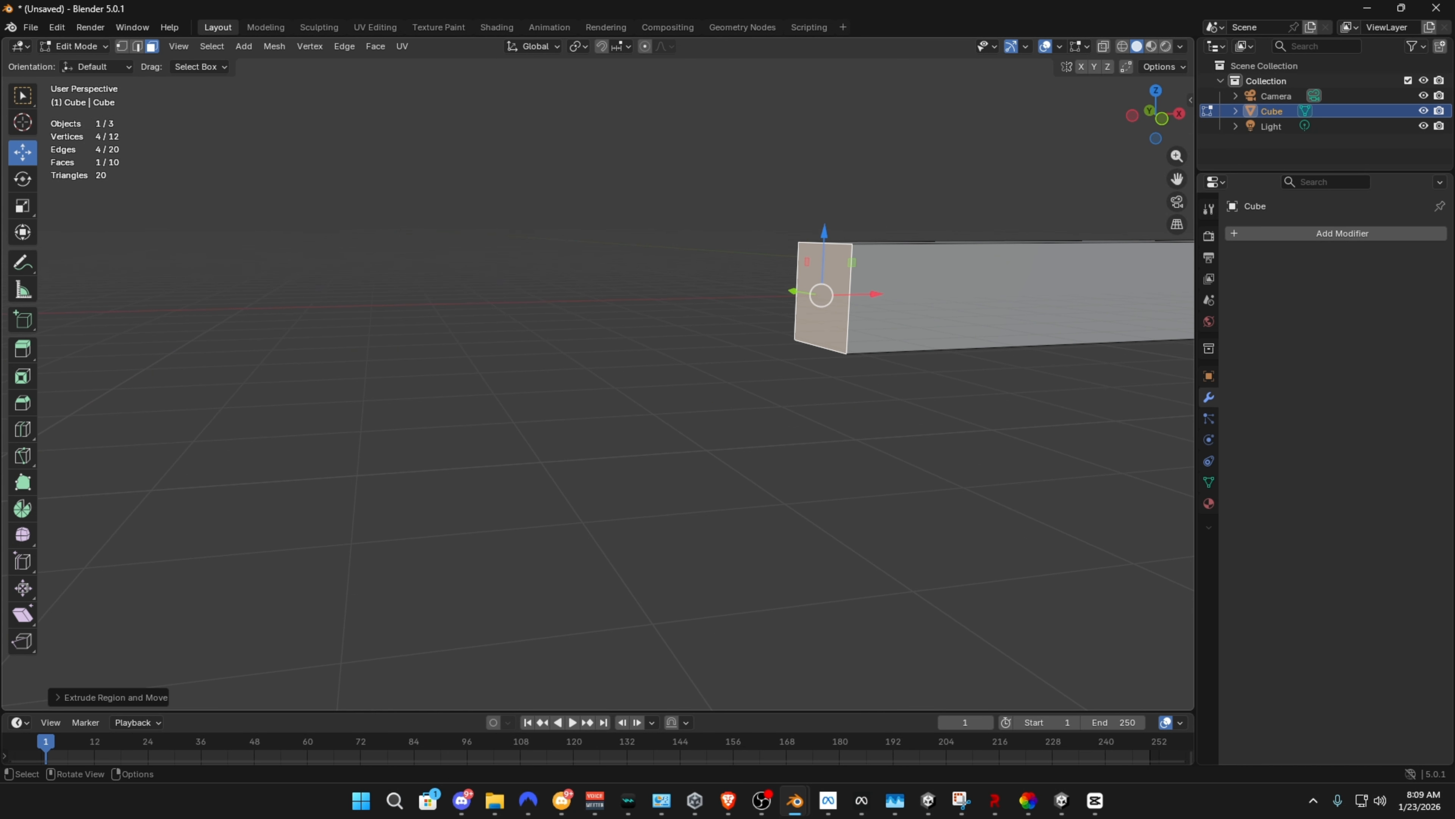
key(e)
click(155, 321)
shift+middle_drag(154, 321, 609, 403)
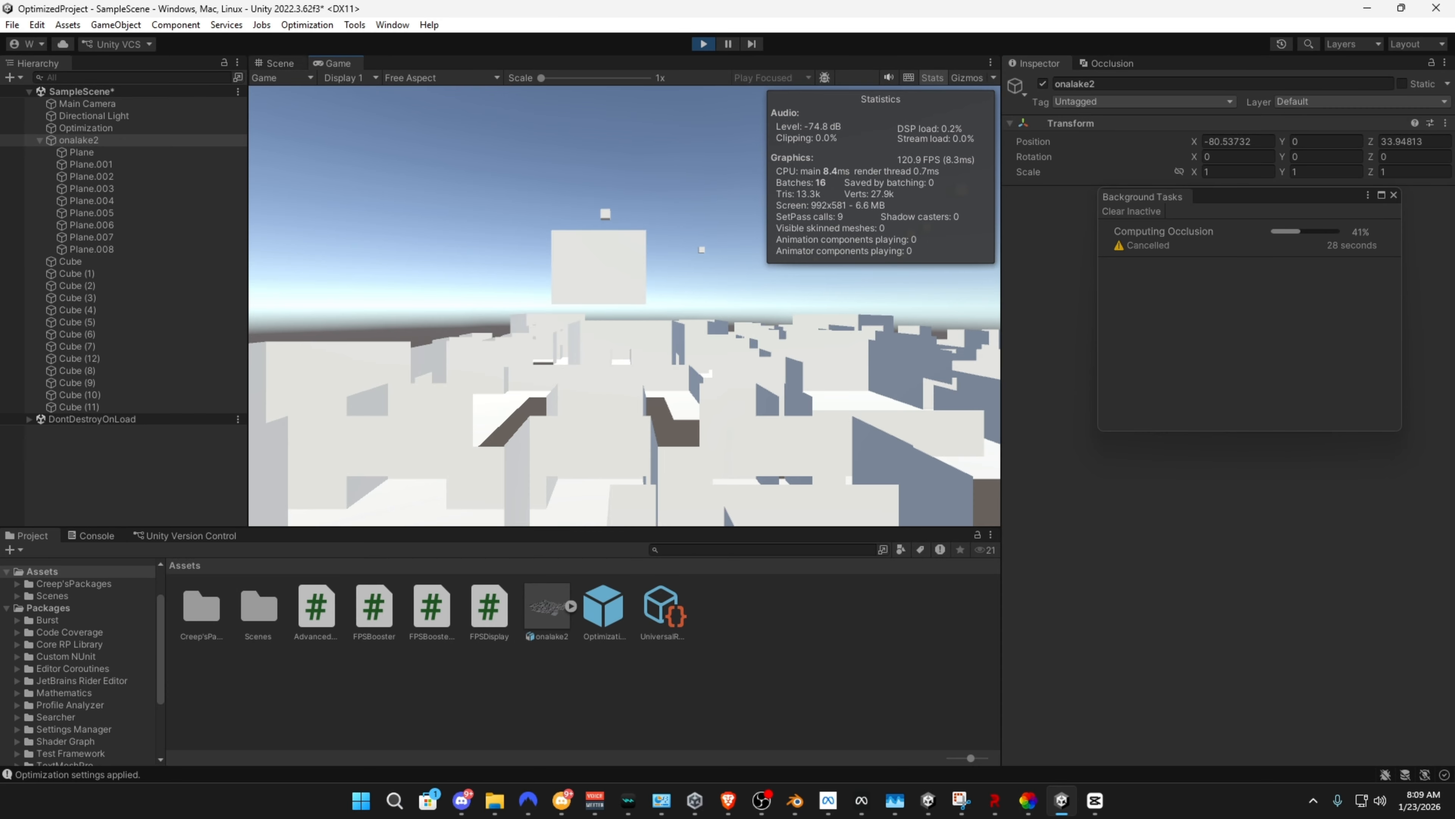
Switch to Unity's Scene view and set the Managed Stripping Level to Medium in the Player project settings
click(276, 63)
click(37, 25)
click(65, 536)
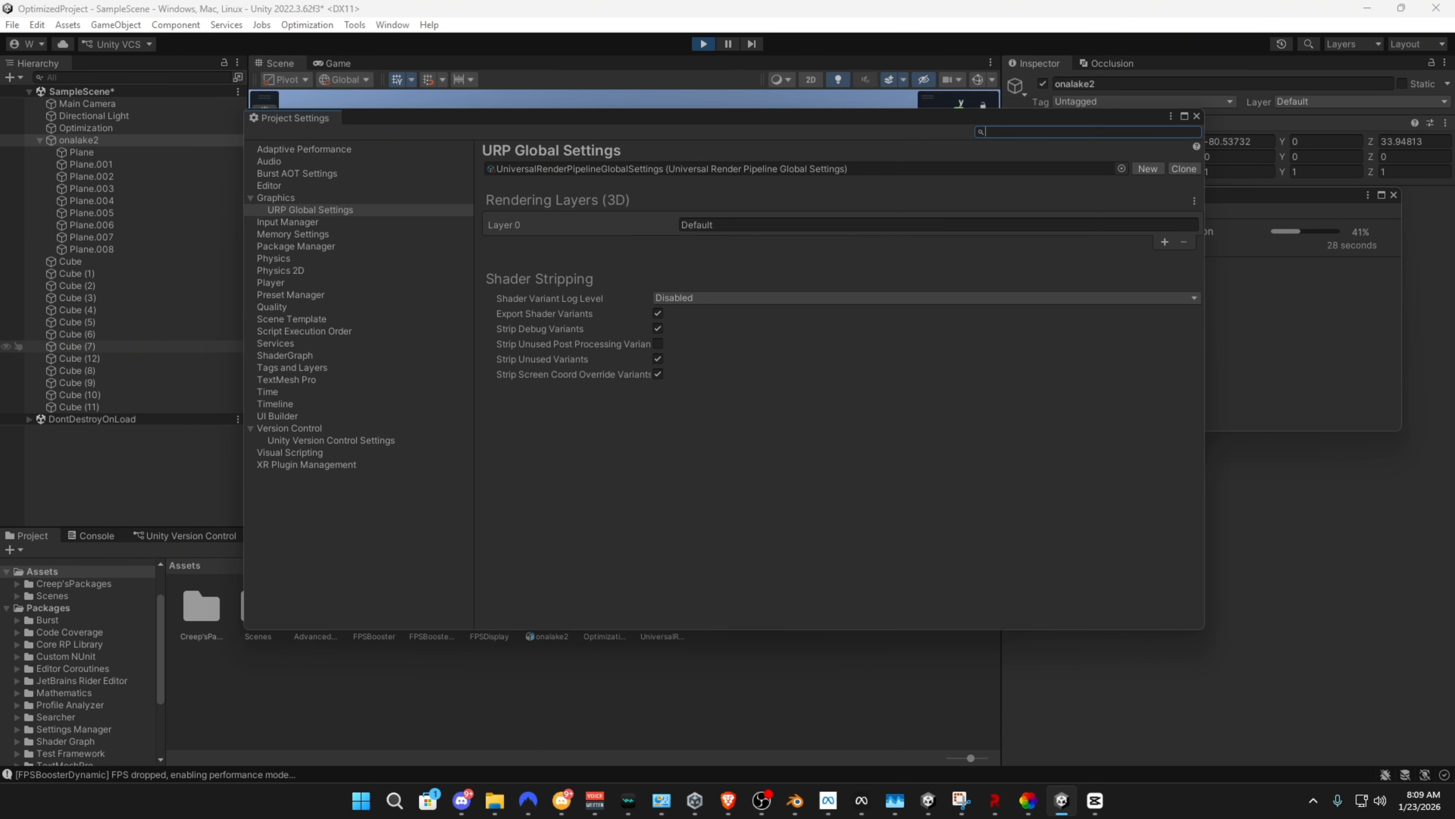
click(270, 283)
scroll(837, 390, down, 20)
click(553, 494)
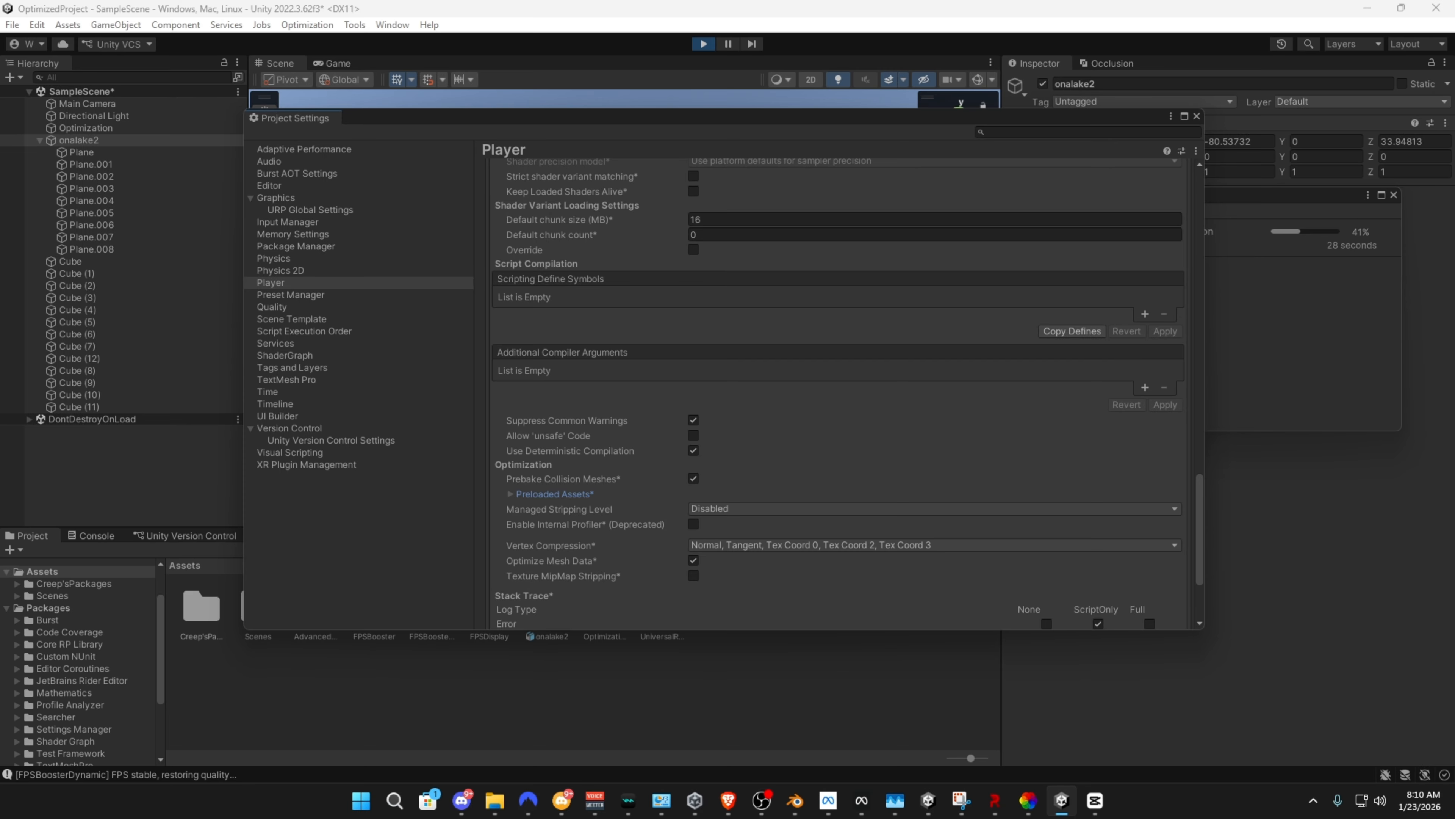
click(745, 509)
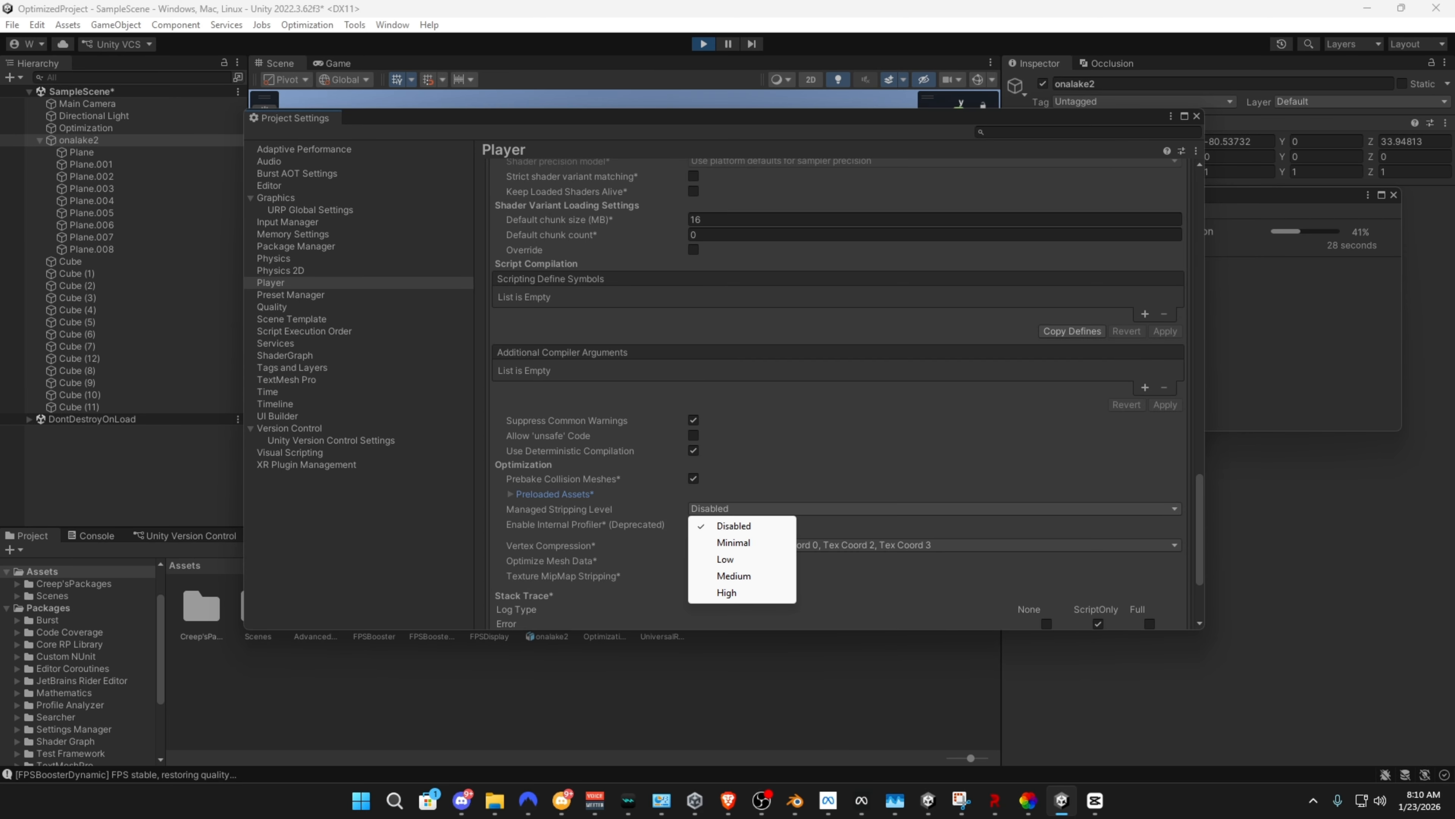
click(734, 576)
click(1197, 117)
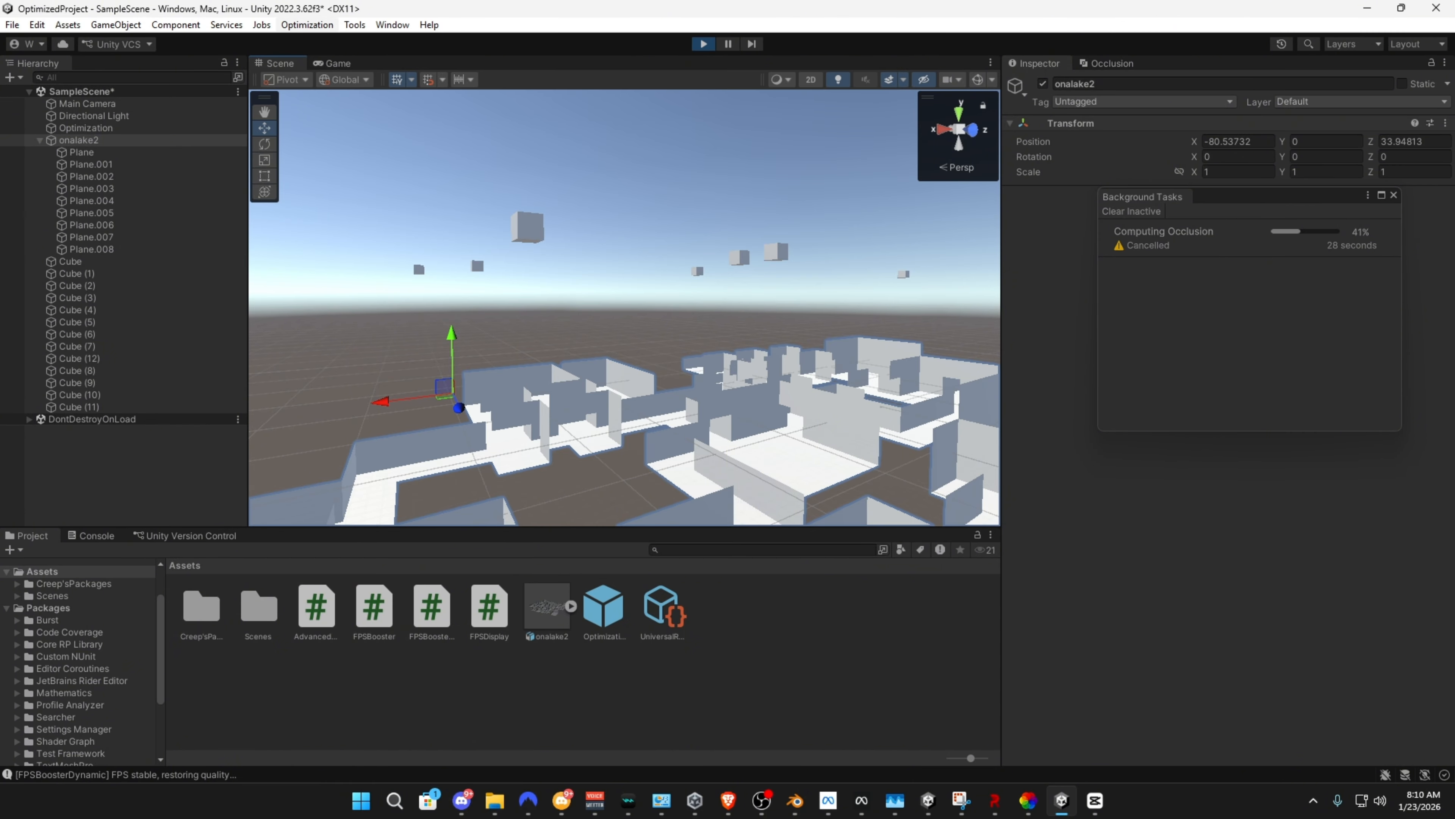
Enable GPU instancing for the project, apply it a second time, and disable it again
right_drag(573, 287, 736, 343)
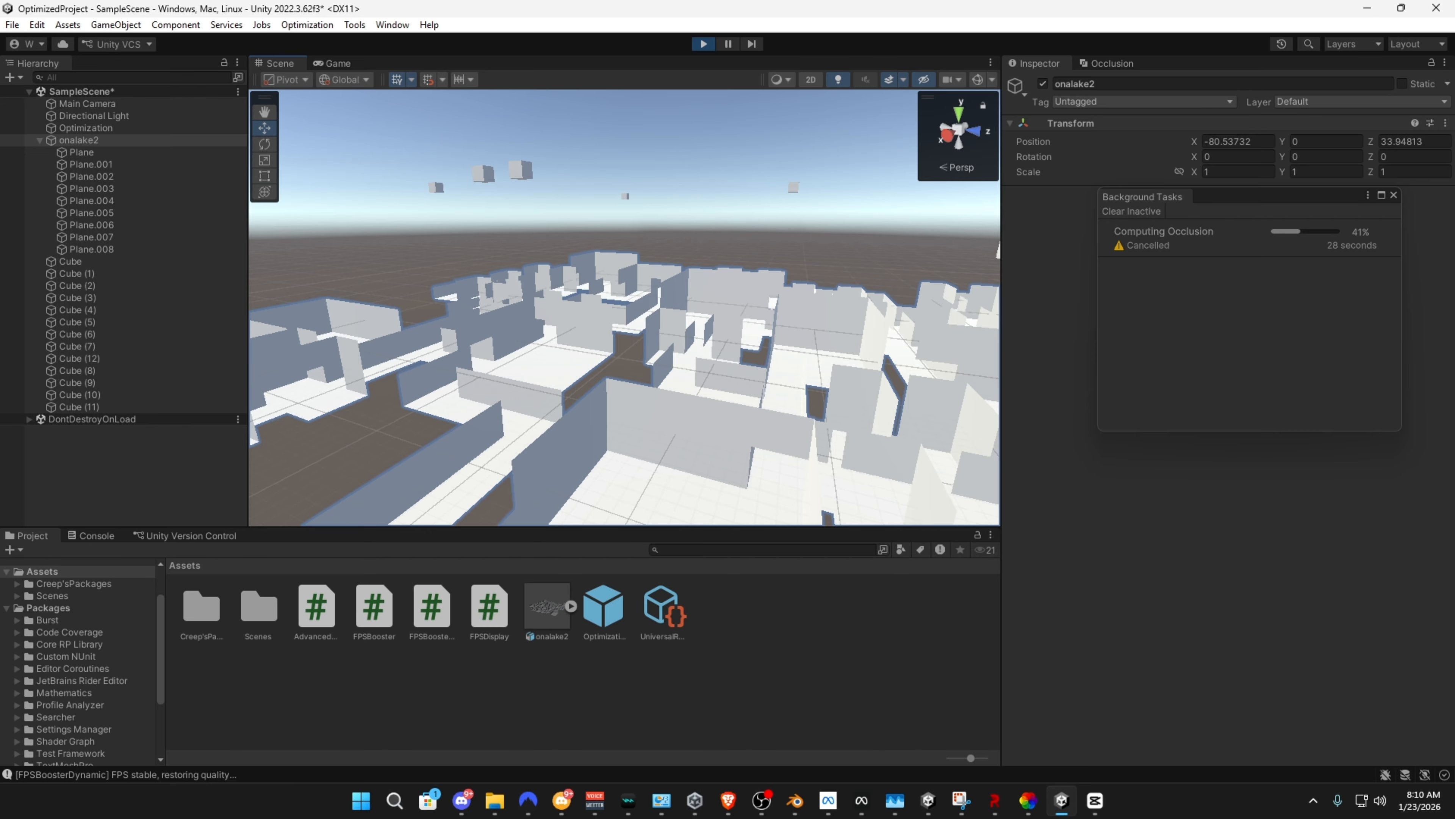
click(307, 25)
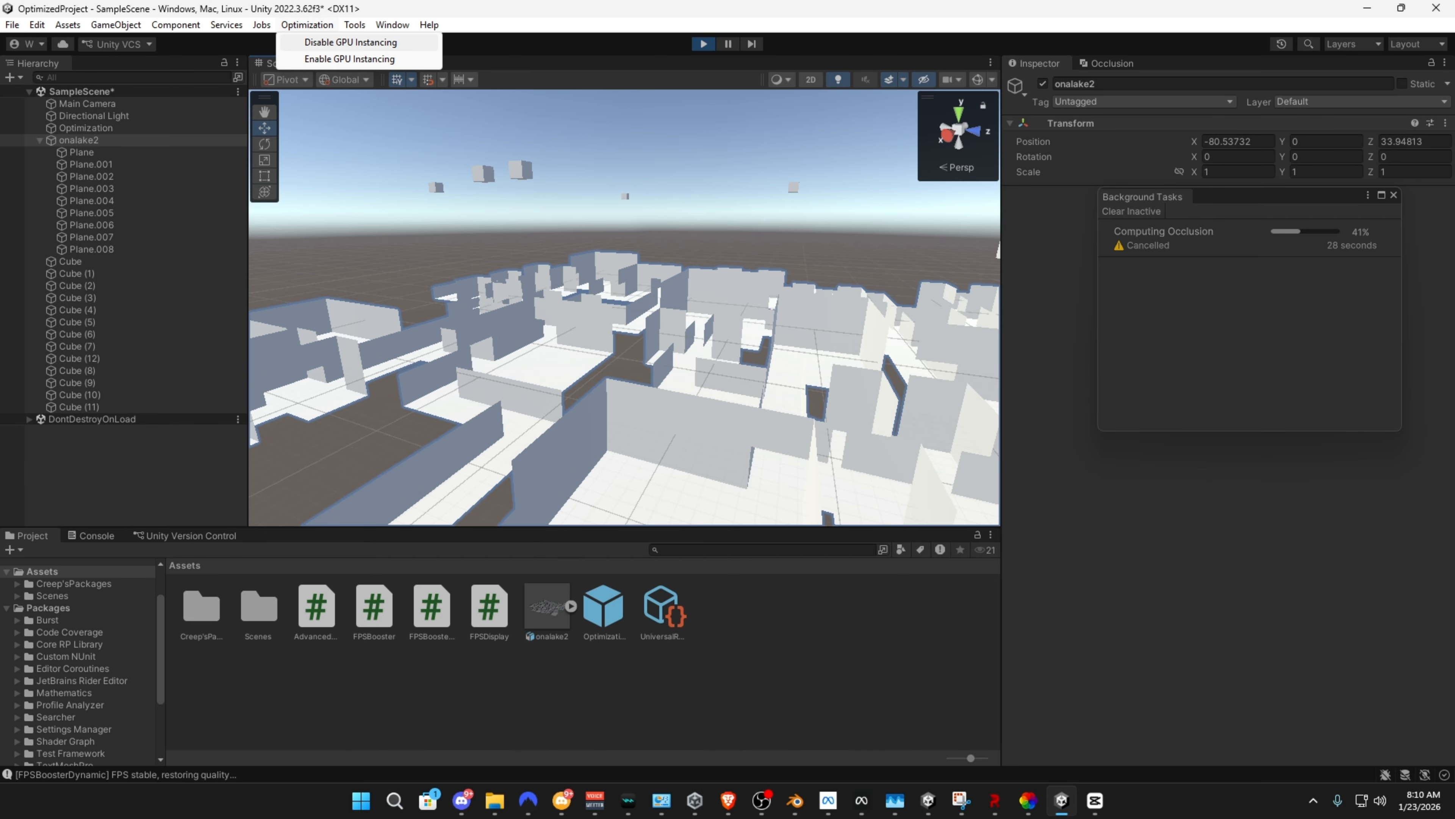
click(350, 58)
key(w)
right_drag(625, 307, 665, 313)
key(w)
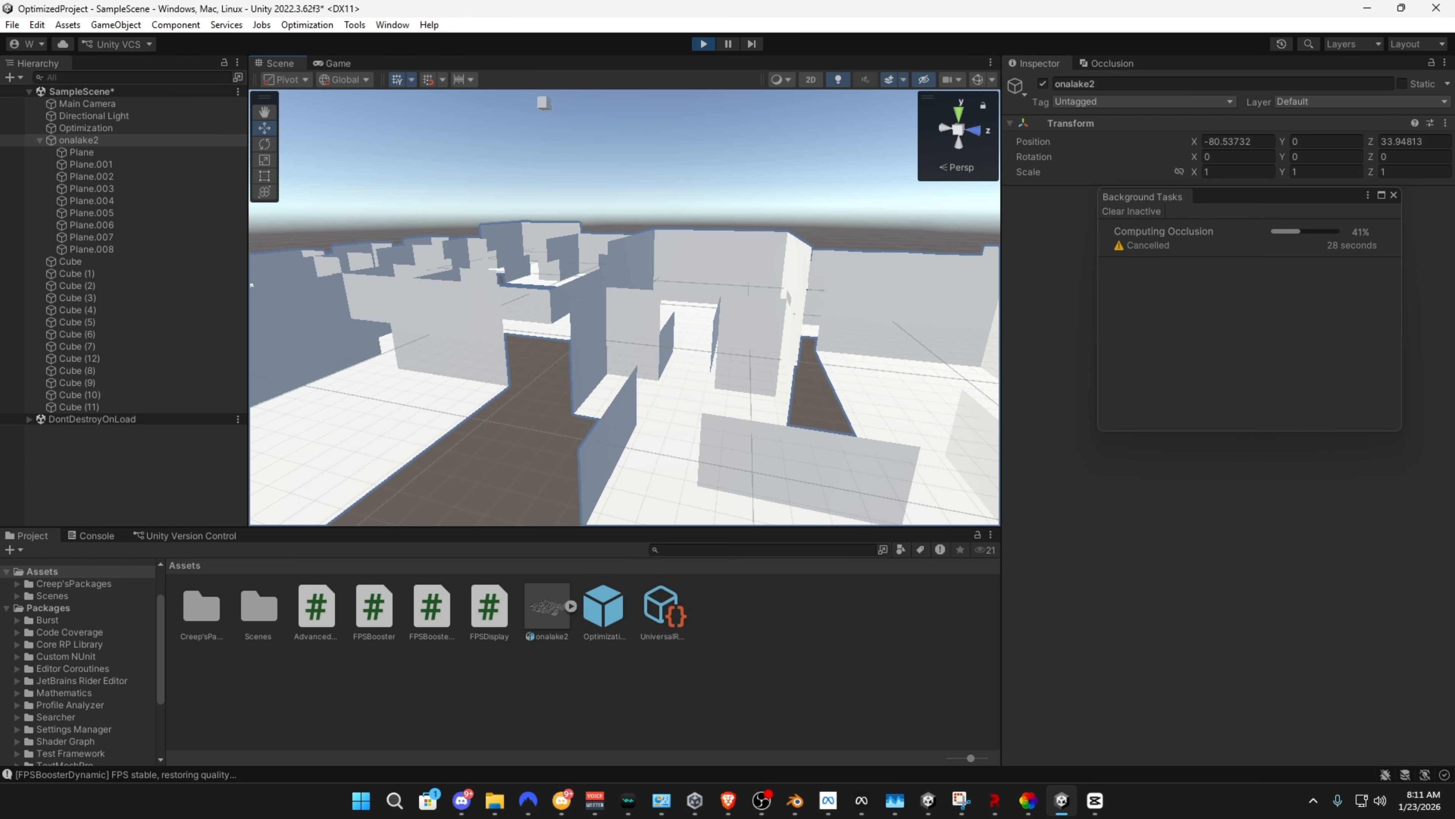
click(307, 25)
click(349, 60)
click(37, 26)
mouse_move(307, 25)
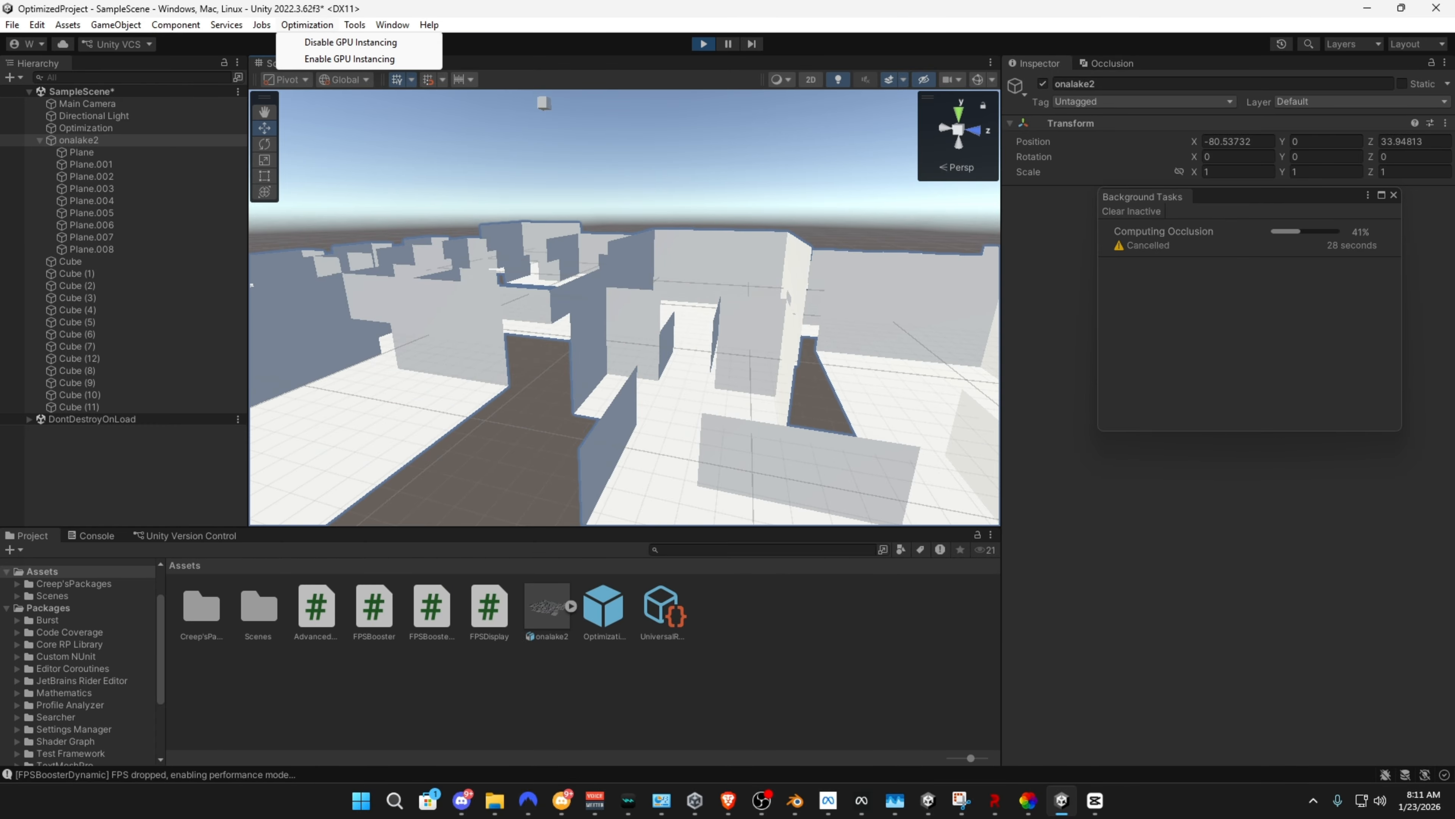
click(350, 43)
Run Optimize for Oculus Quest 2, inspect its last log entry in the console, and switch to OBS
click(355, 25)
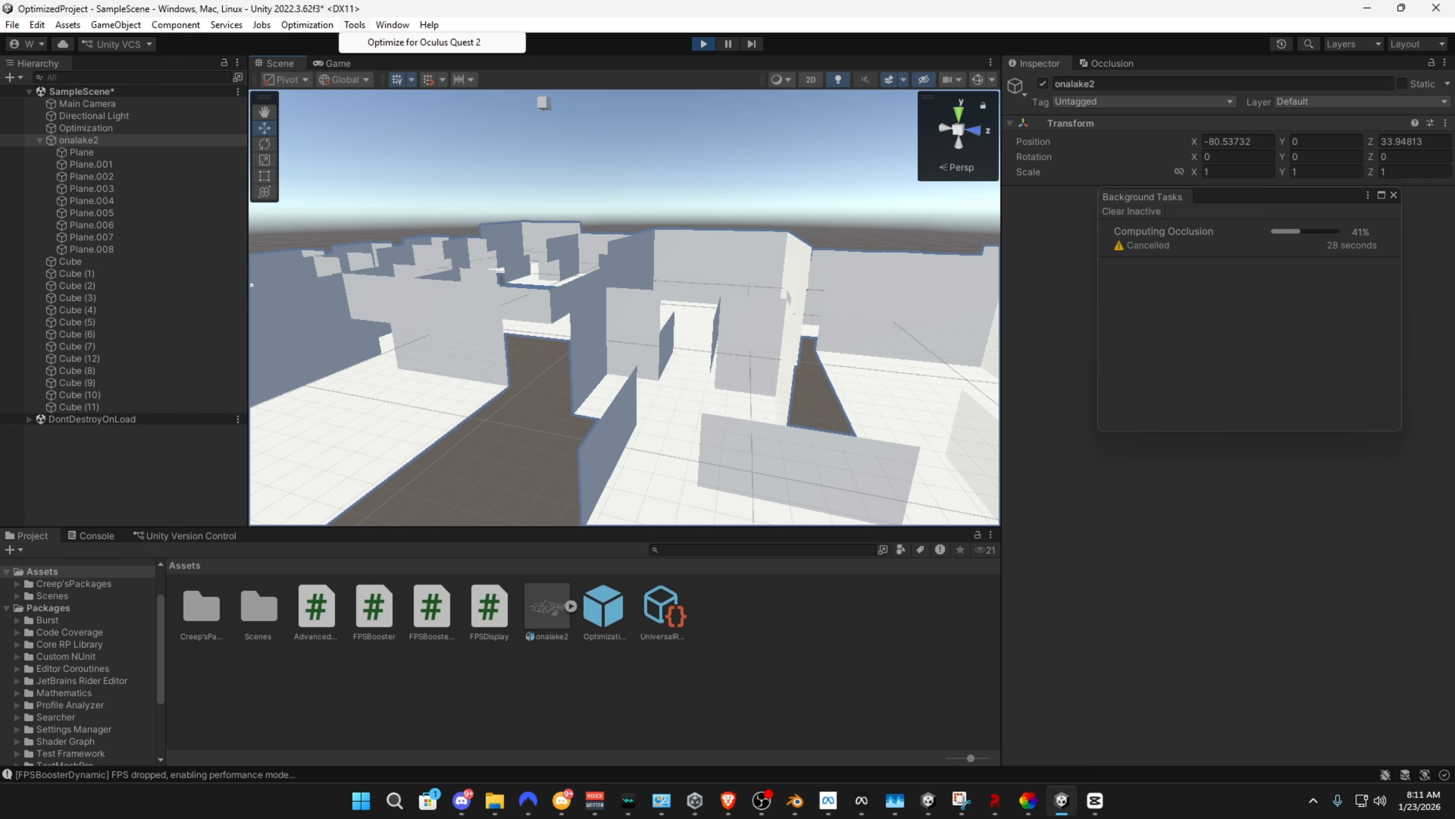
click(424, 42)
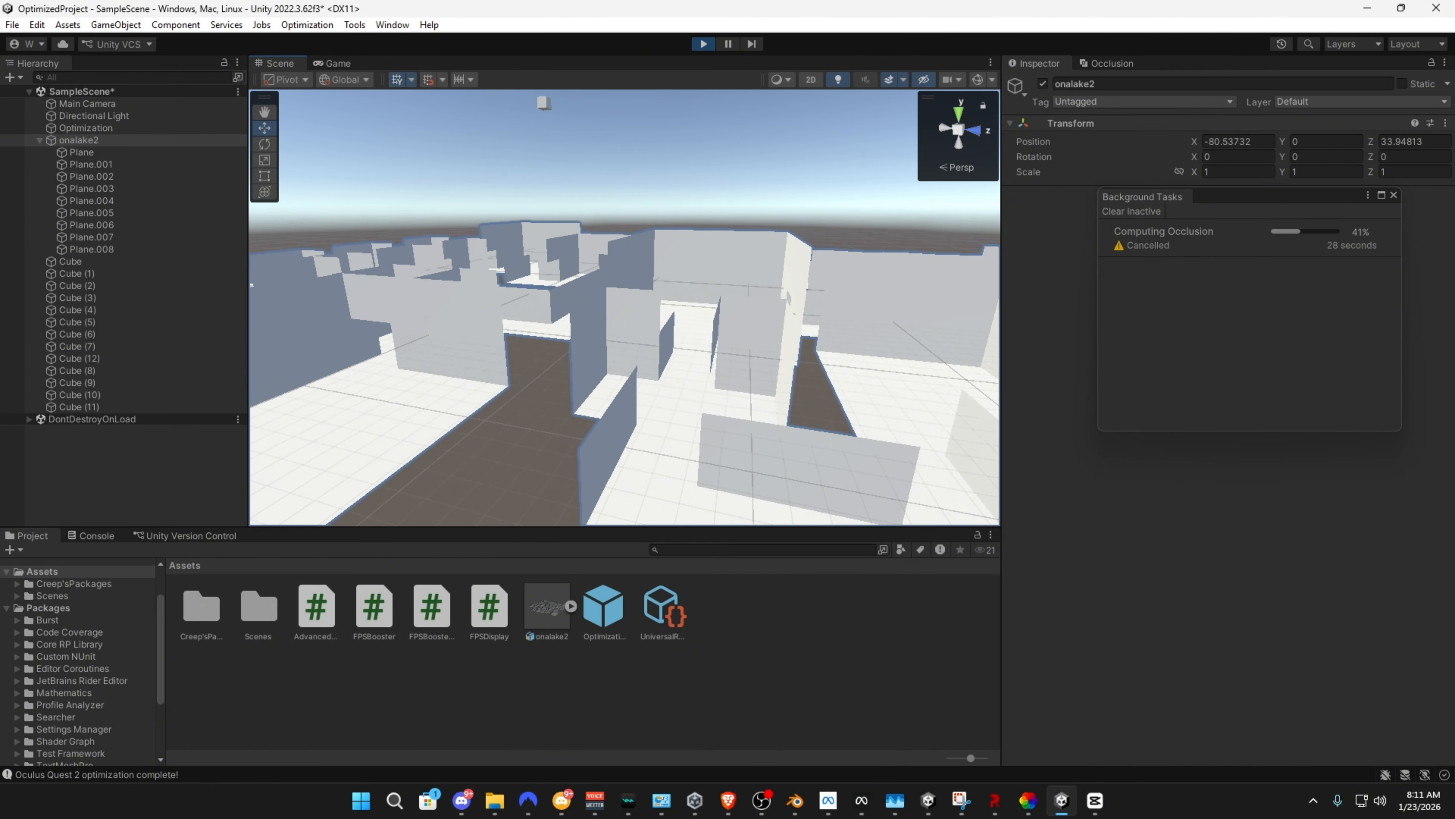
click(96, 775)
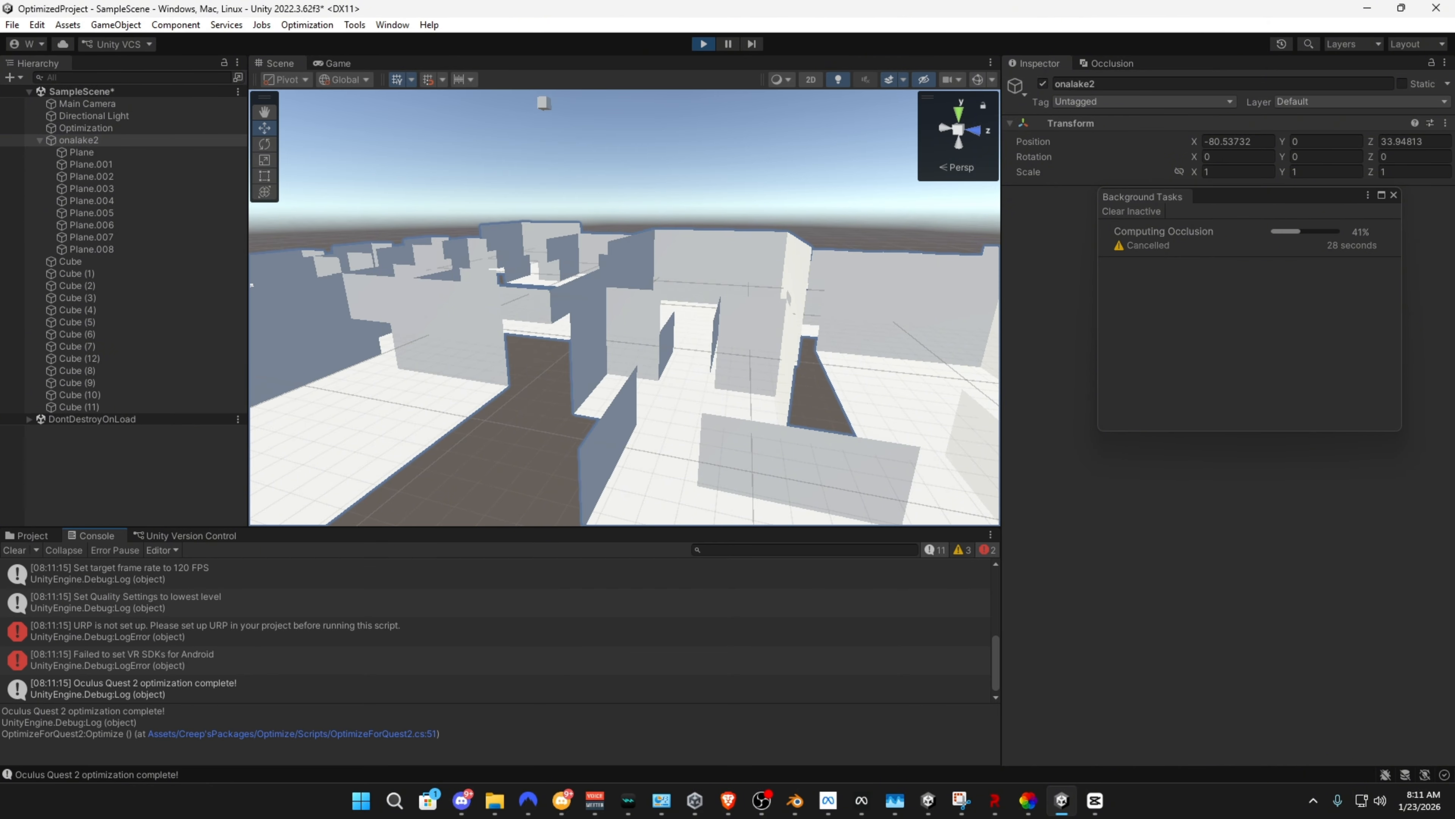
click(138, 689)
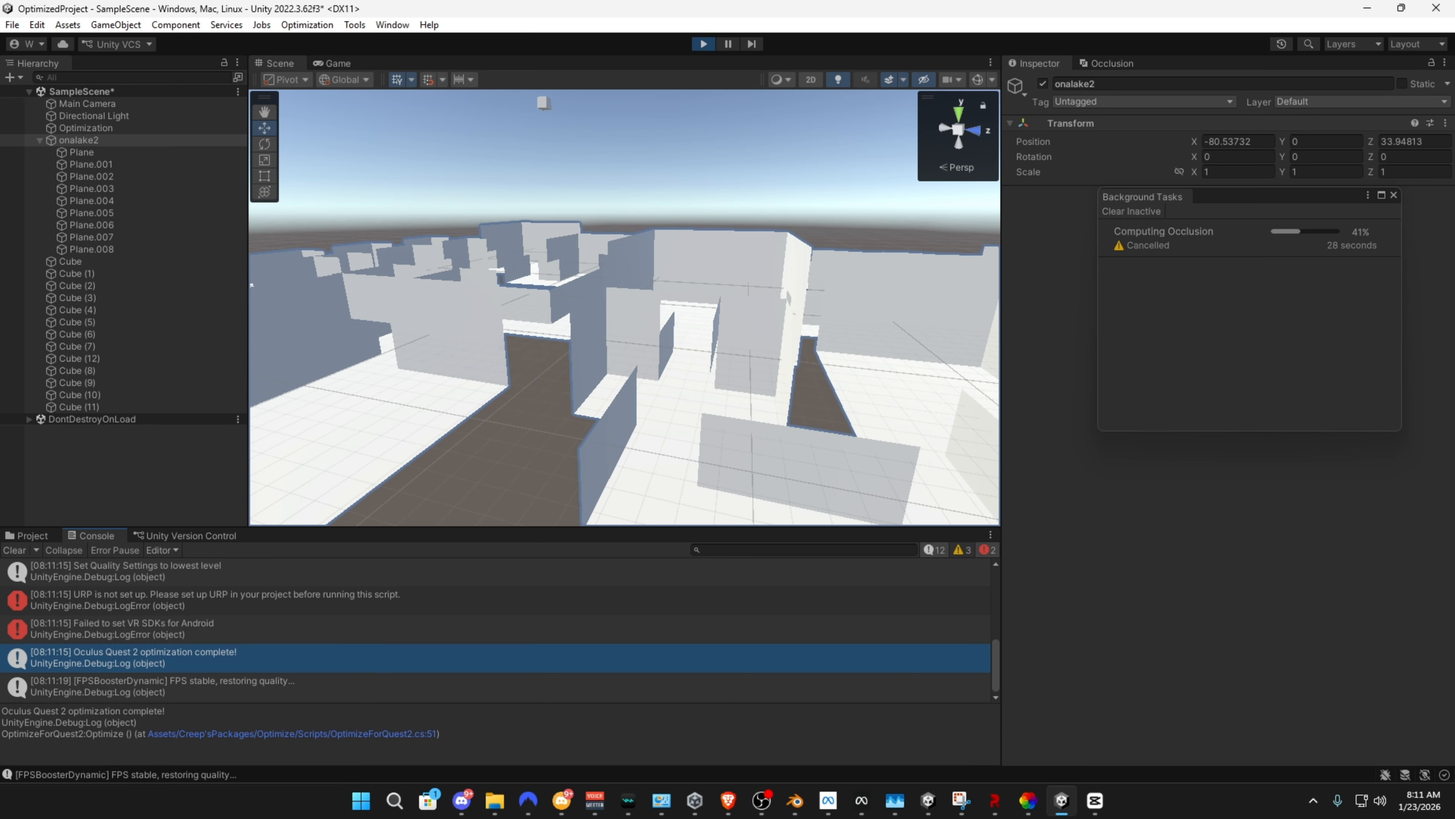
right_drag(699, 315, 559, 317)
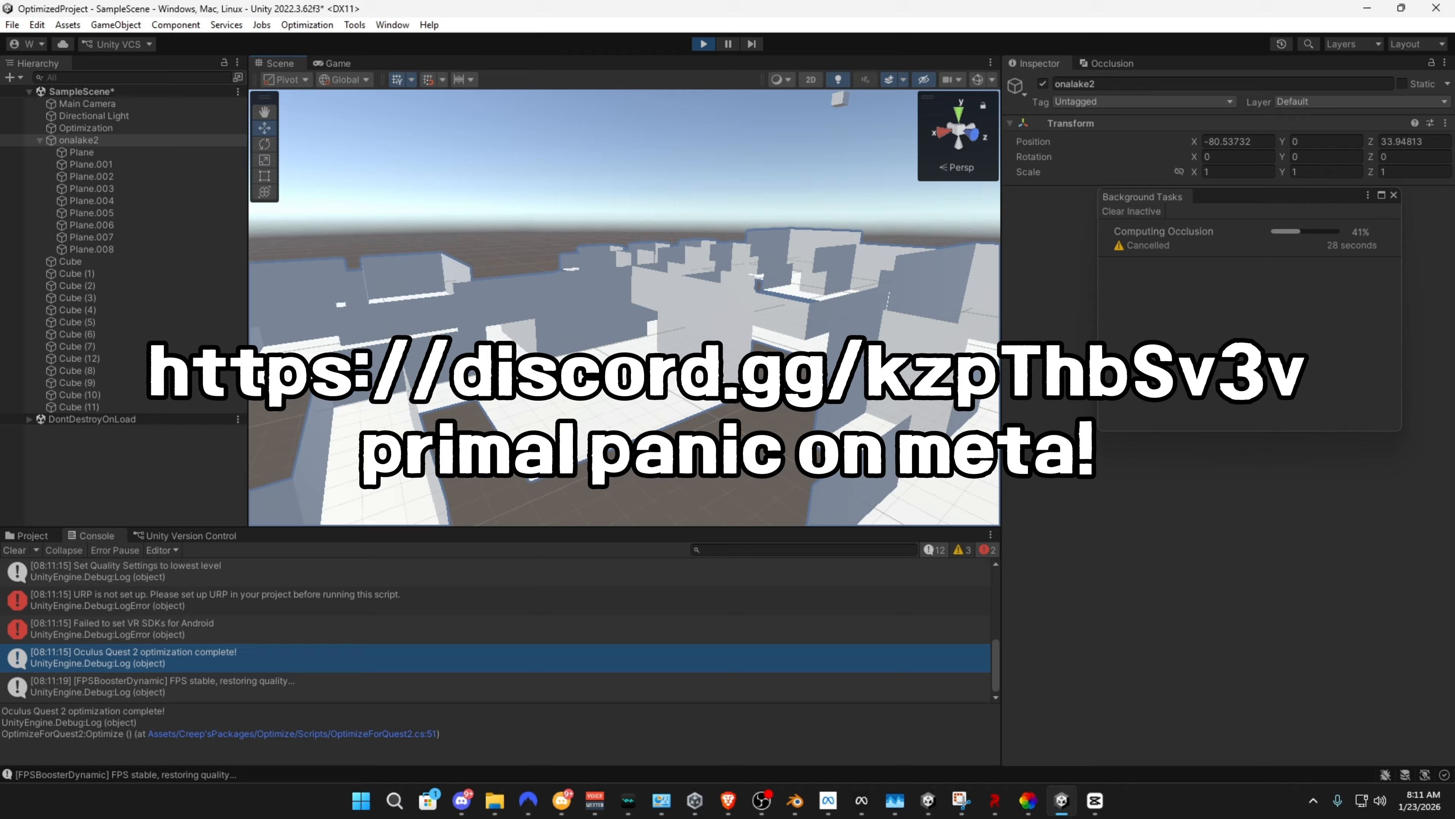
key(alt+Tab)
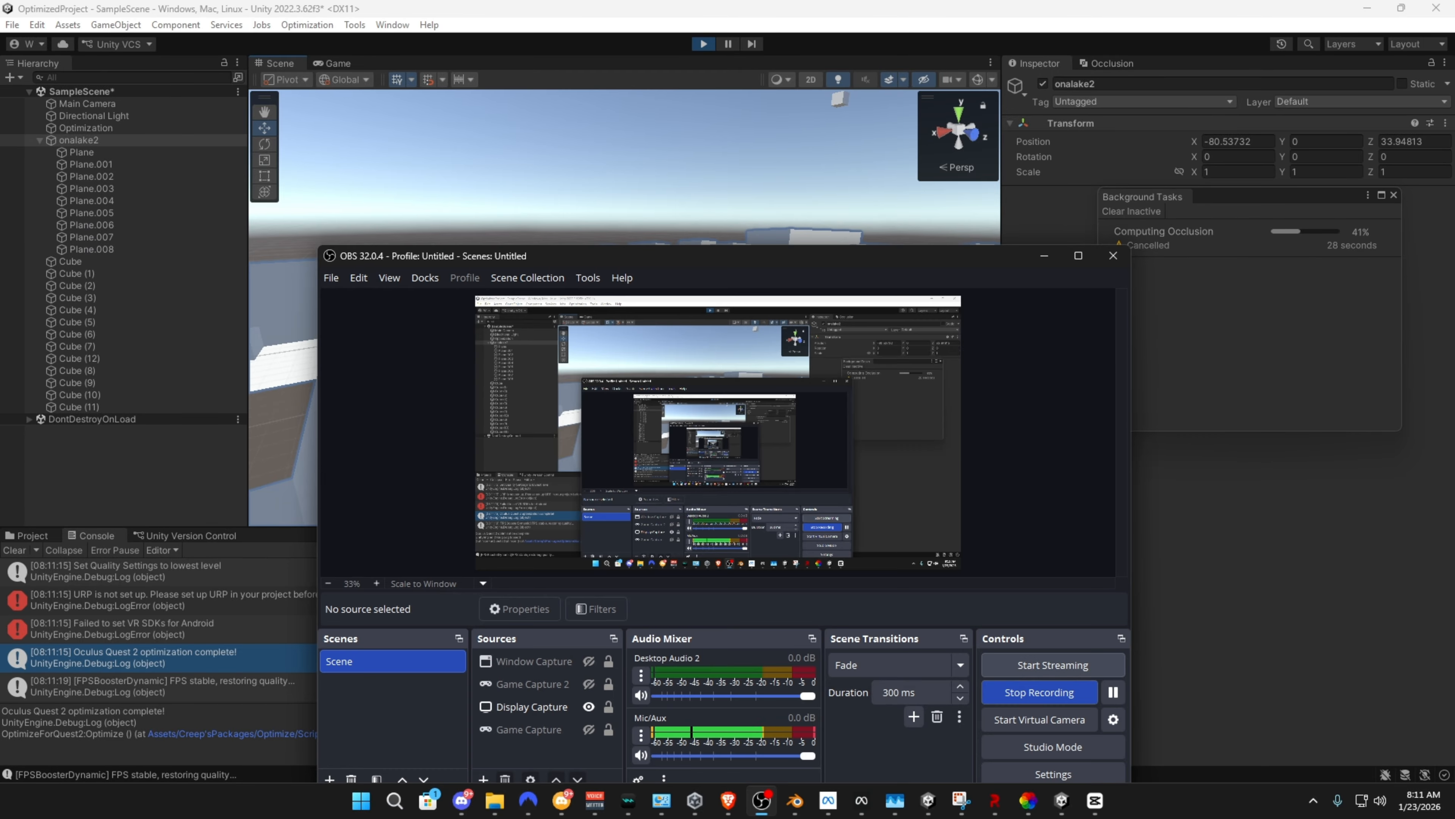